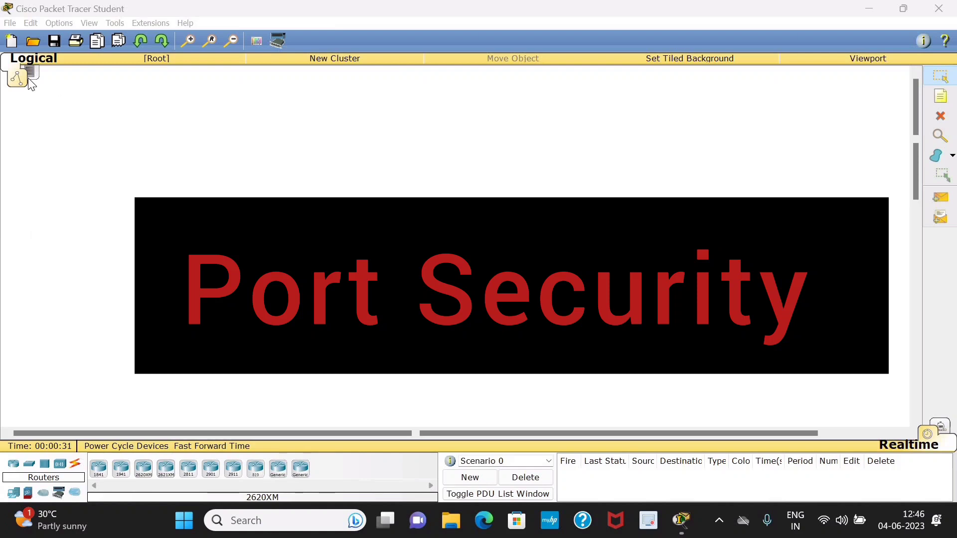
Browse the End Devices and Switches categories for the PC-PT and 2950-24 switch
click(13, 496)
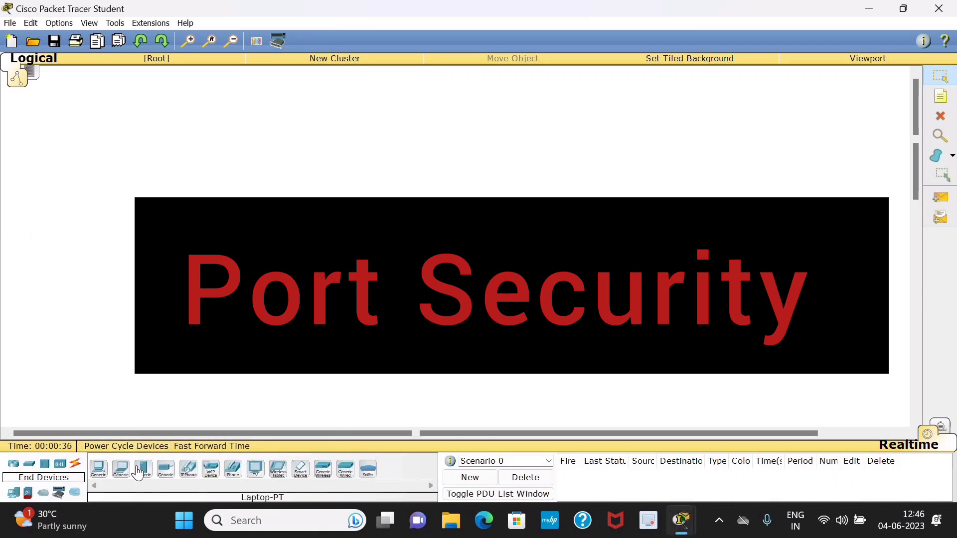
click(30, 465)
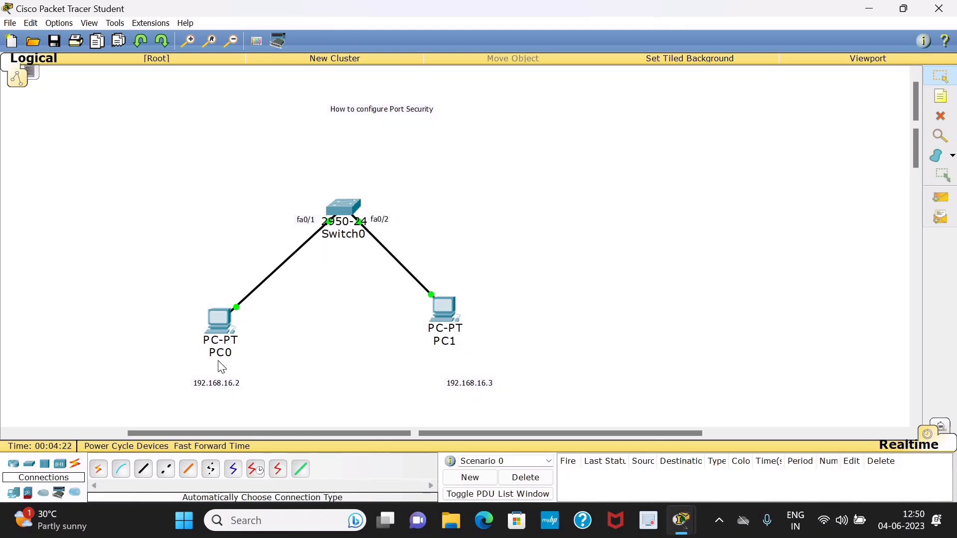
Give PC0 static IP 192.168.16.2 with subnet mask 255.255.255.0
click(224, 321)
click(440, 150)
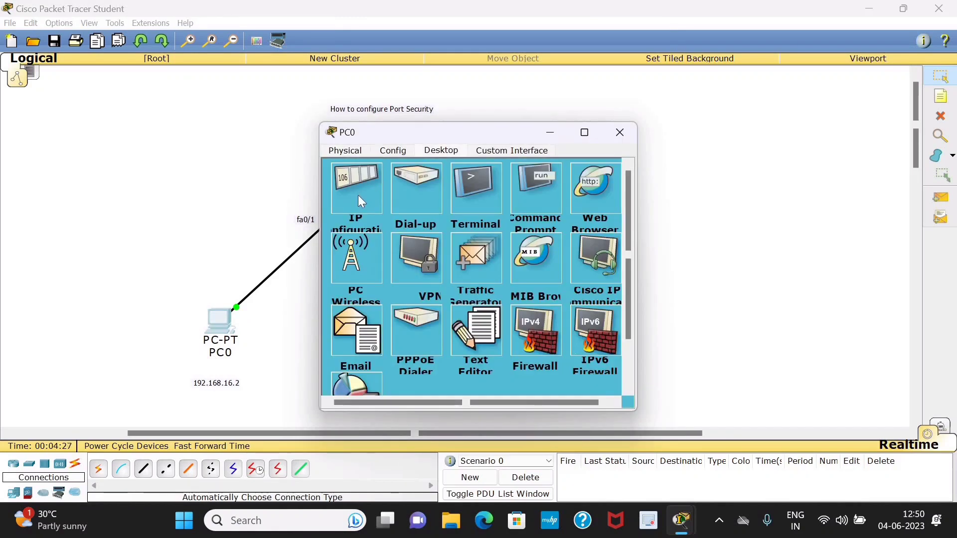
click(359, 198)
click(445, 210)
text(192.168)
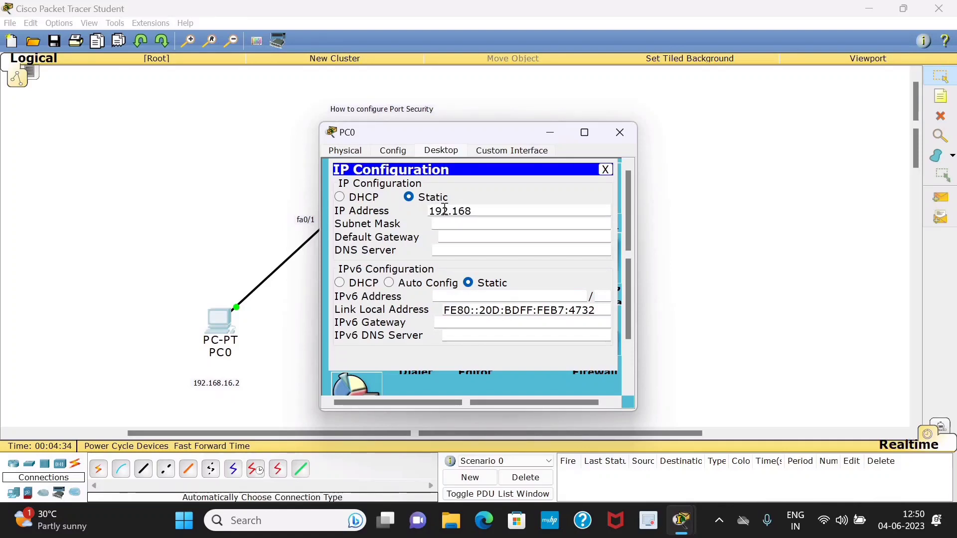
text(.16.2)
click(457, 223)
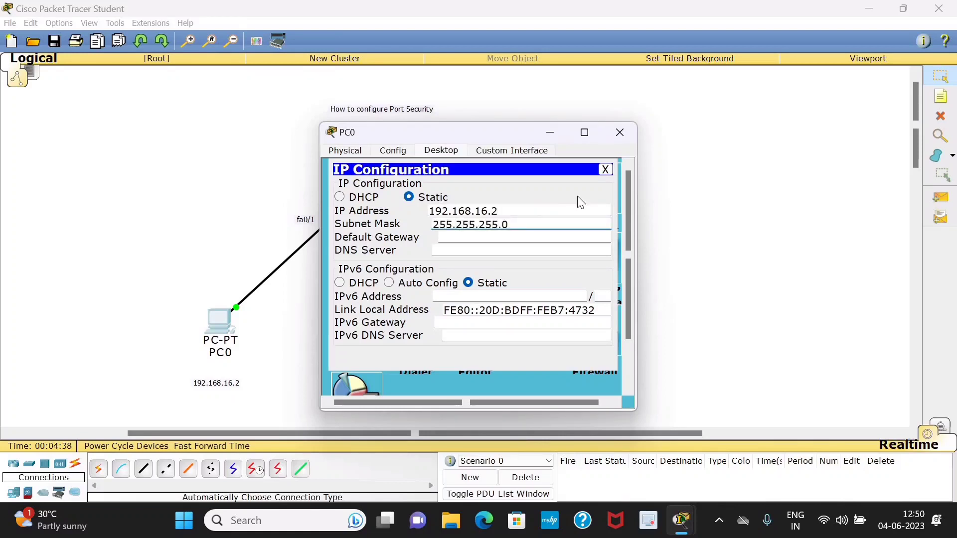
click(619, 132)
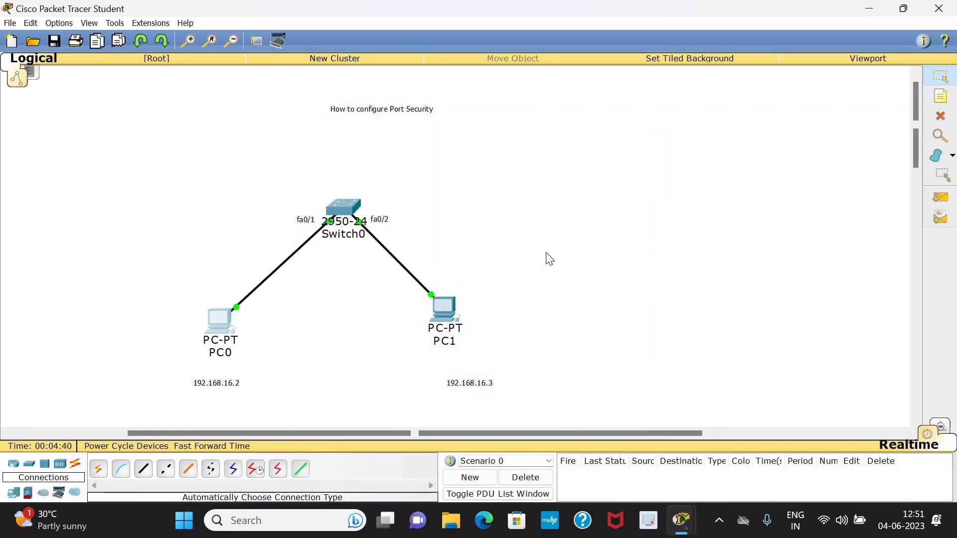
click(443, 309)
click(441, 150)
Set PC1 to 192.168.16.3 / 255.255.255.0 and move each IP note beneath its PC
drag(472, 131, 647, 93)
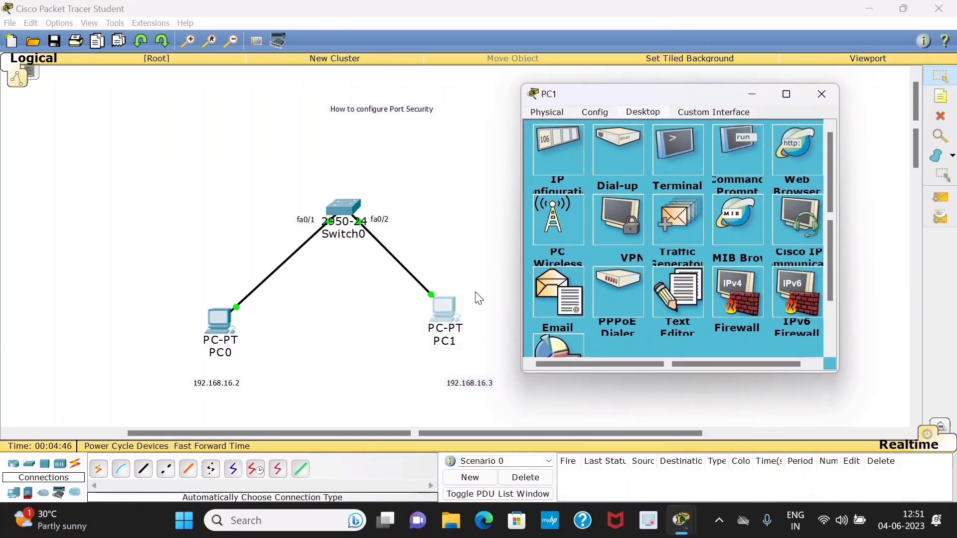
click(558, 152)
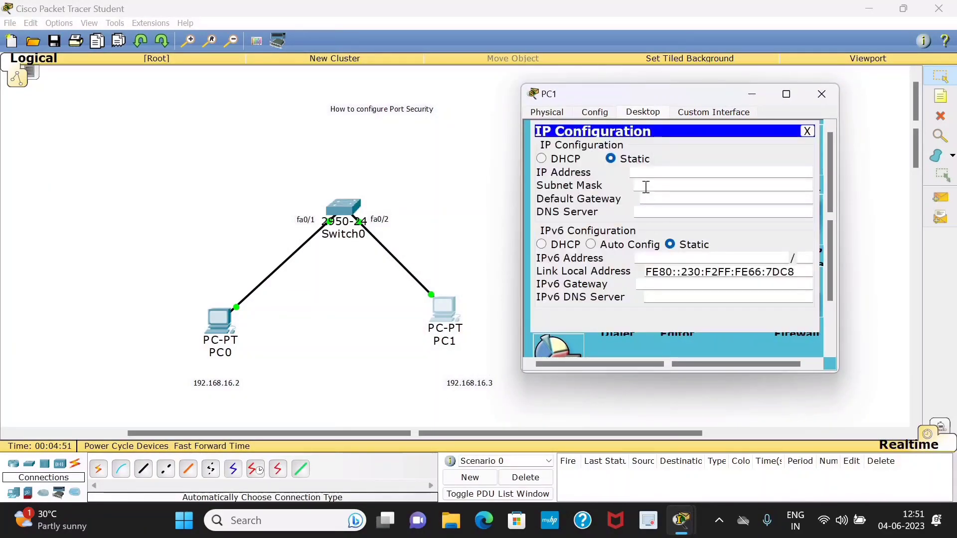
click(643, 172)
text(192.168.16)
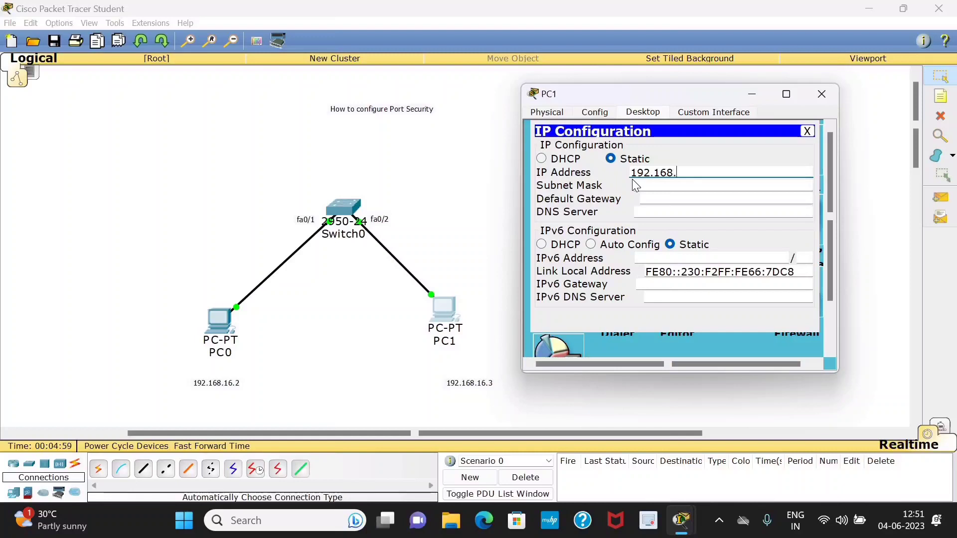
text(.3)
click(646, 185)
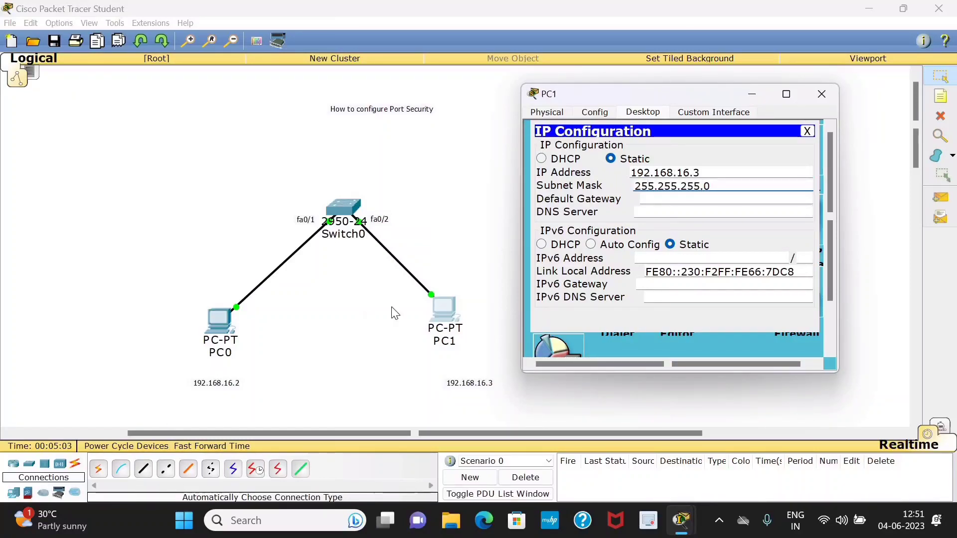
click(822, 94)
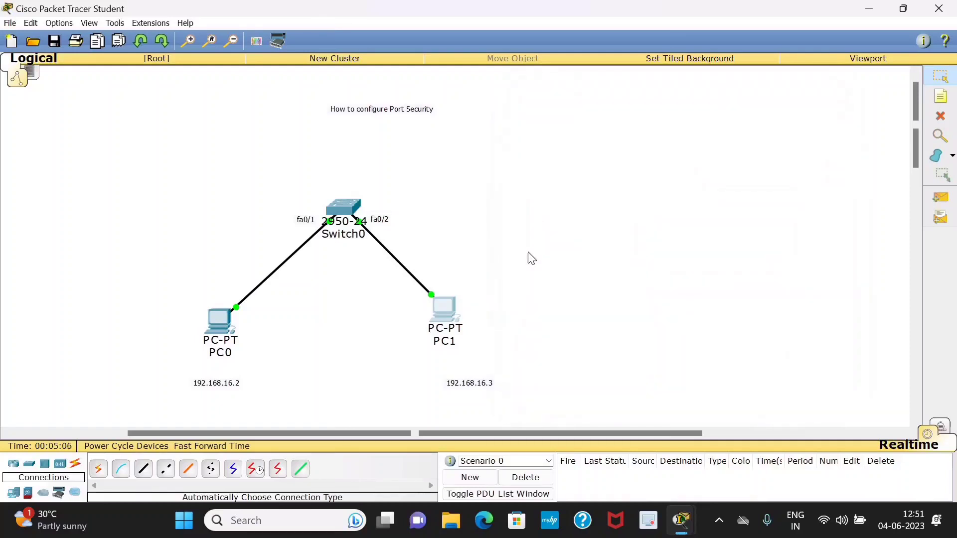
drag(480, 386, 467, 368)
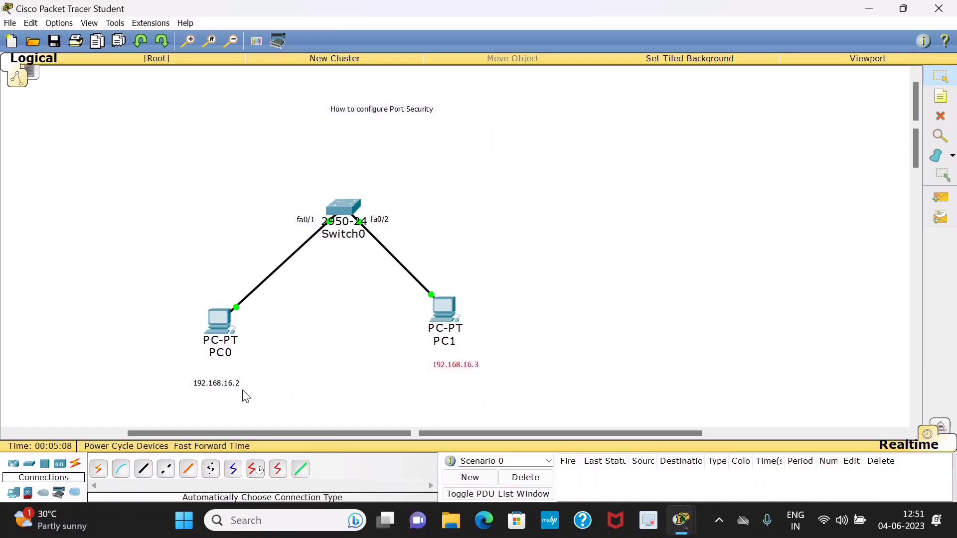
drag(222, 386, 224, 364)
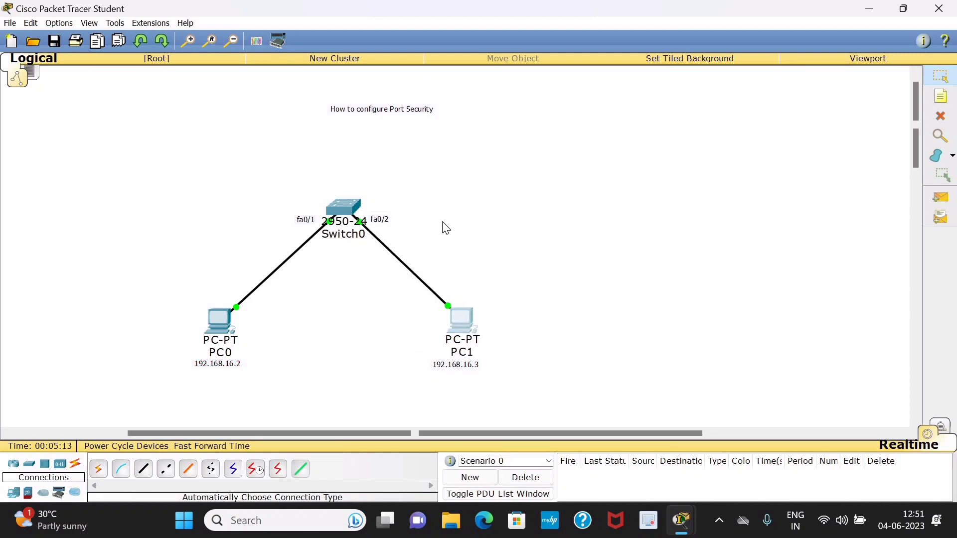
In Switch0's CLI, enter enable mode and run show mac-address-table
click(352, 209)
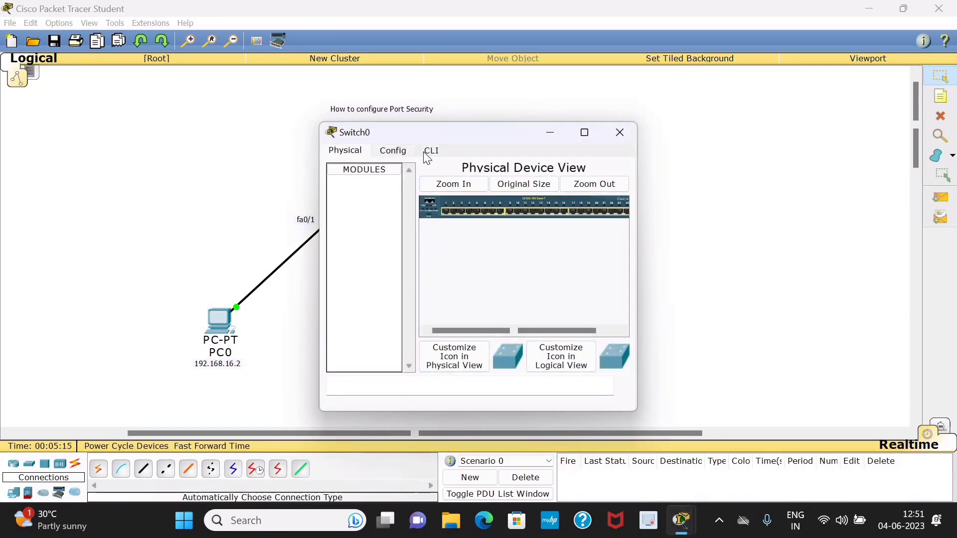
click(429, 151)
key(Return)
key(Return)
key(Return)
key(Return)
key(Return)
key(Return)
key(Return)
key(Return)
key(Return)
key(Return)
key(Return)
key(Return)
key(Return)
key(Return)
key(Return)
key(Return)
key(Return)
key(Return)
key(Return)
key(Return)
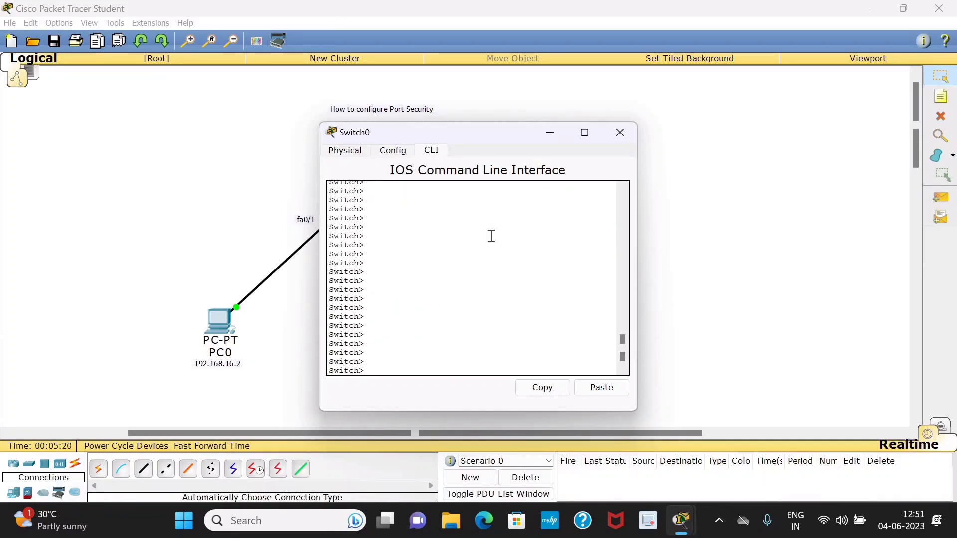
text(enable)
key(Return)
text(show mac-address)
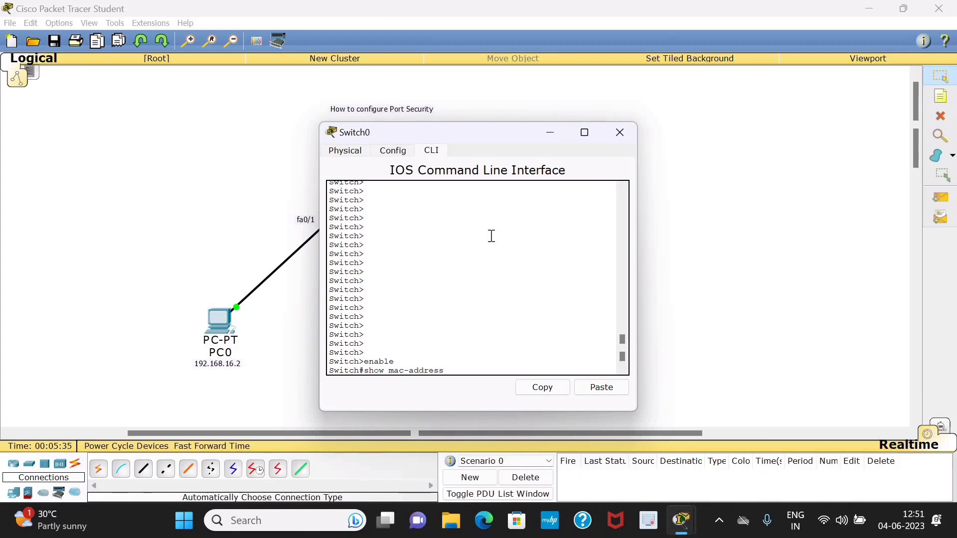
text( table)
key(Return)
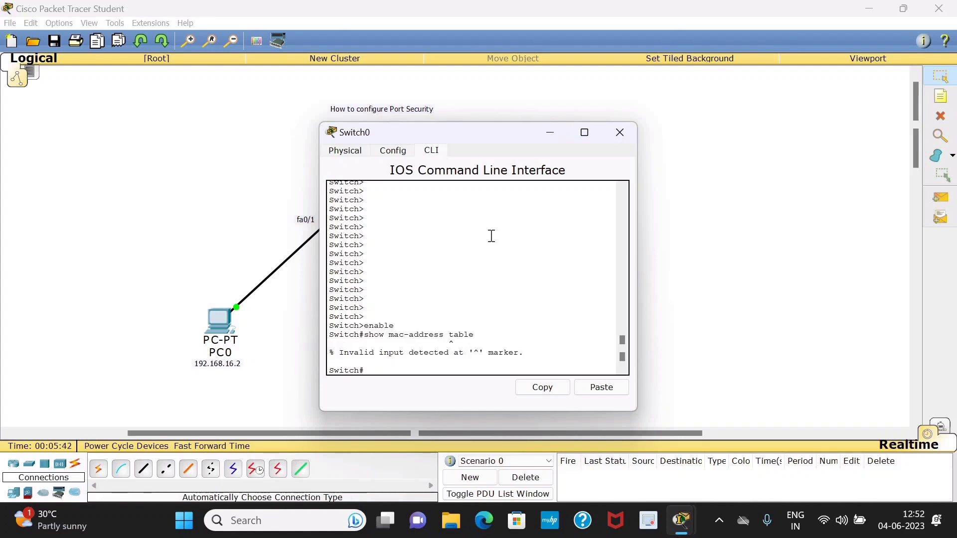
text(show mac-address-table)
key(Return)
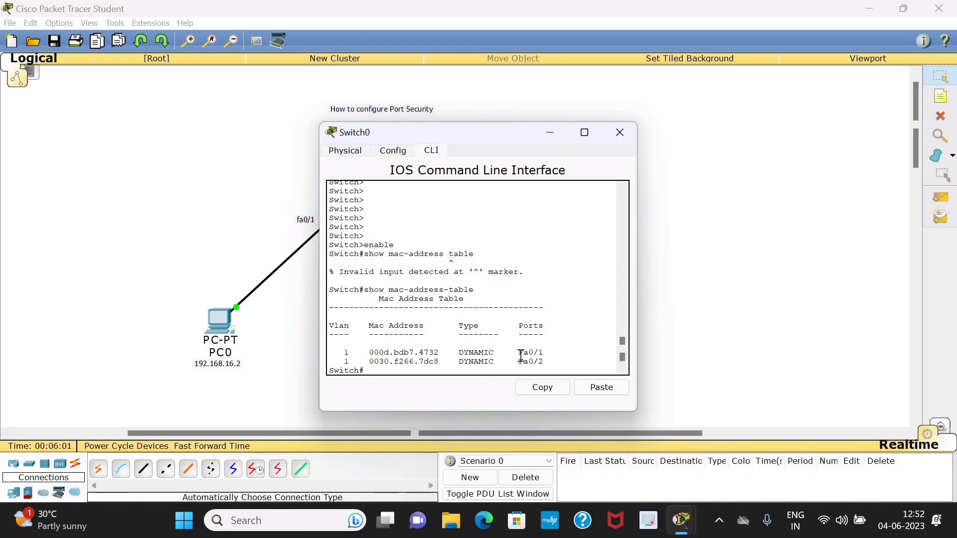
Highlight entries 000d.bdb7.4732 on Fa0/1 and 0030.f266.7dc8 on Fa0/2
drag(546, 352, 517, 353)
drag(366, 352, 446, 352)
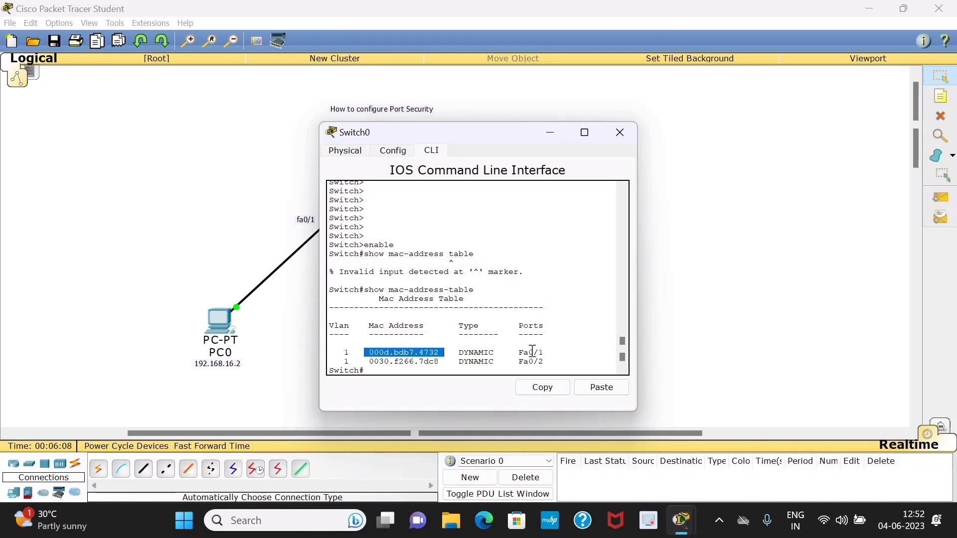
click(546, 357)
drag(518, 361, 558, 361)
drag(443, 362, 363, 361)
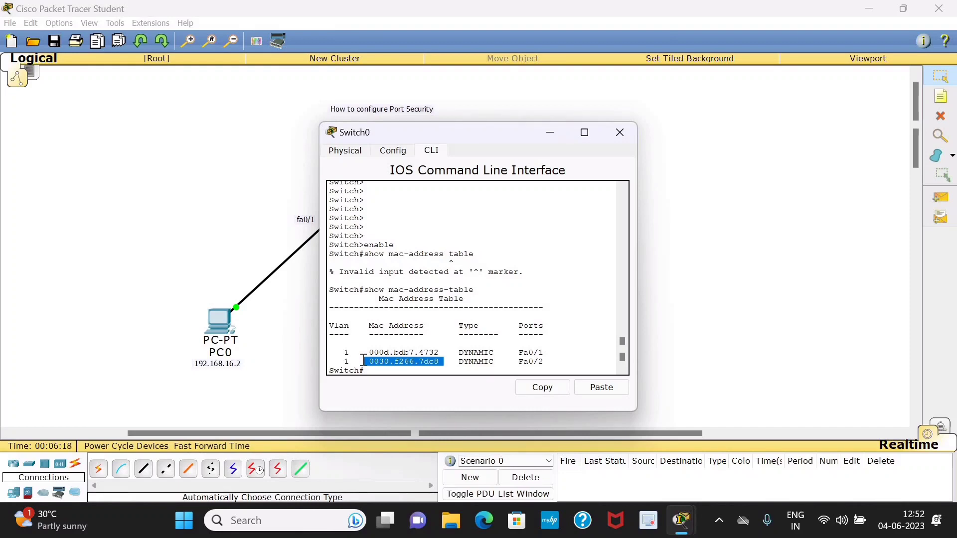
click(382, 373)
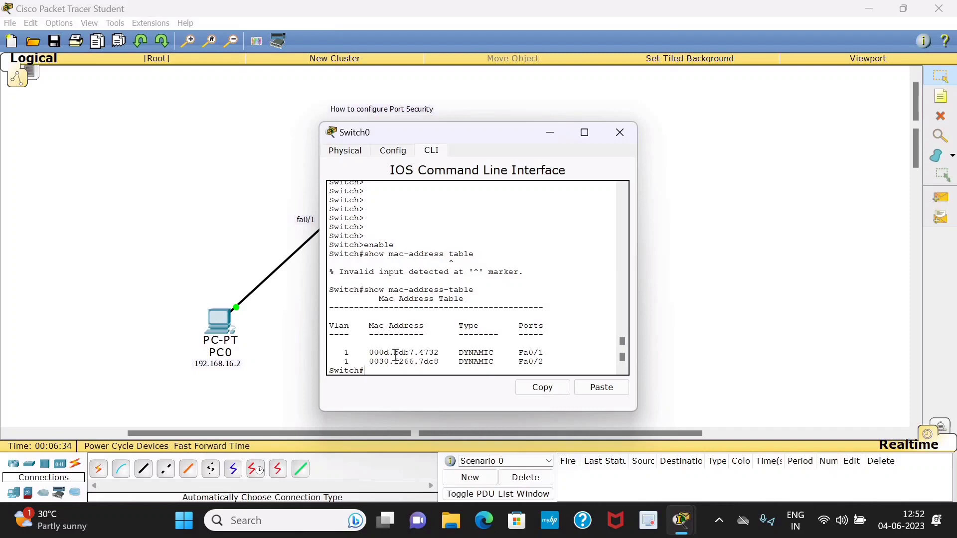
Enter configure terminal, select interface fa0/2 and set switchport mode access
text(configure t)
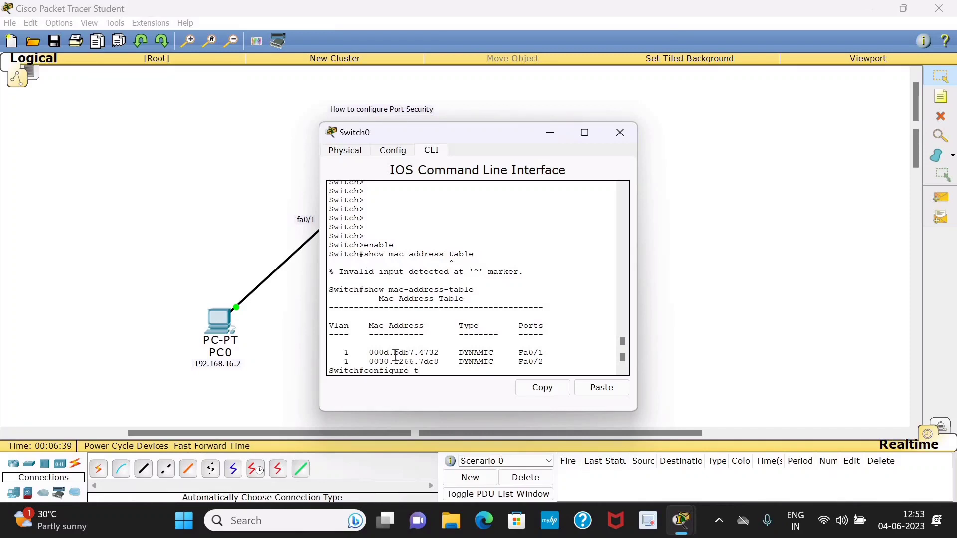
text(erminal)
key(Return)
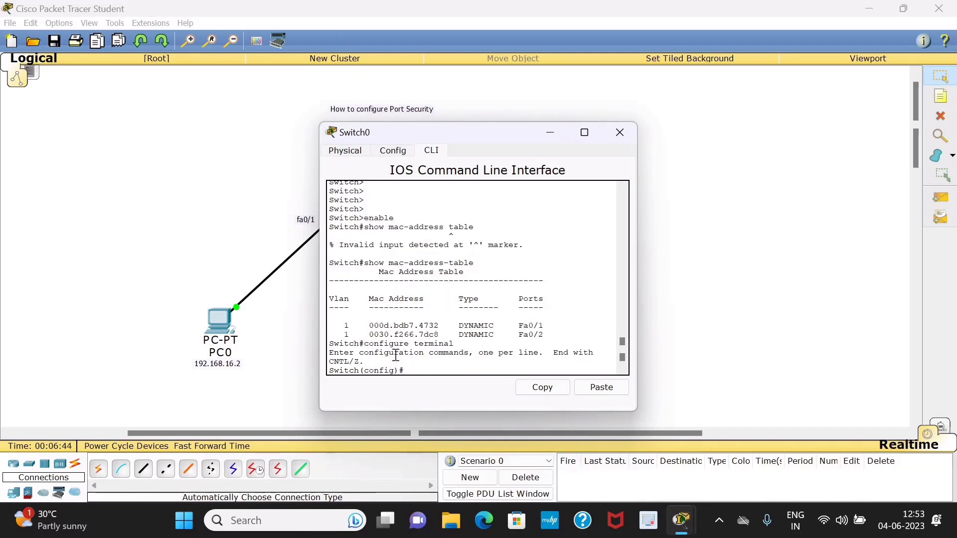
text(in)
text(a0/2)
key(Return)
text(switchport mo)
text(access)
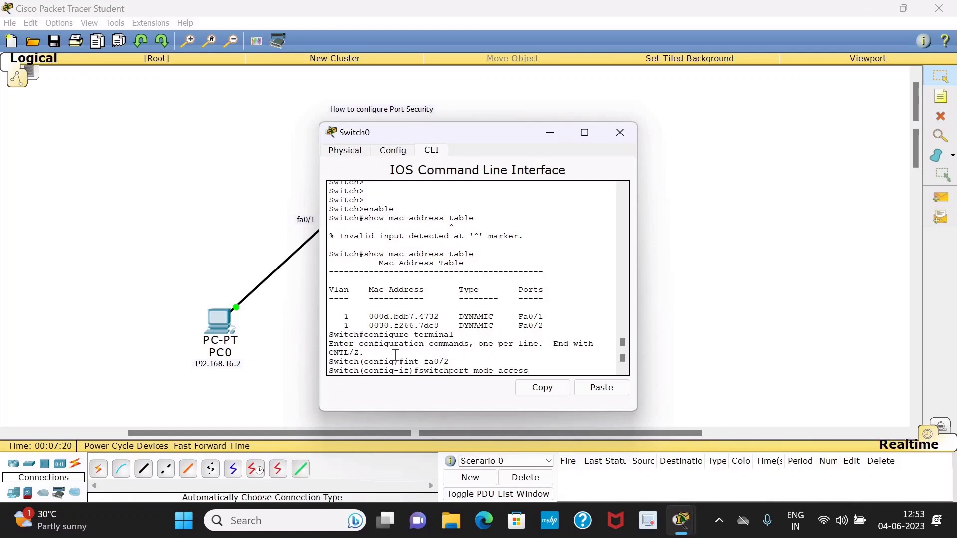
key(Return)
Enable switchport port-security on fa0/2, fixing the 'decurity' typo
text(switch)
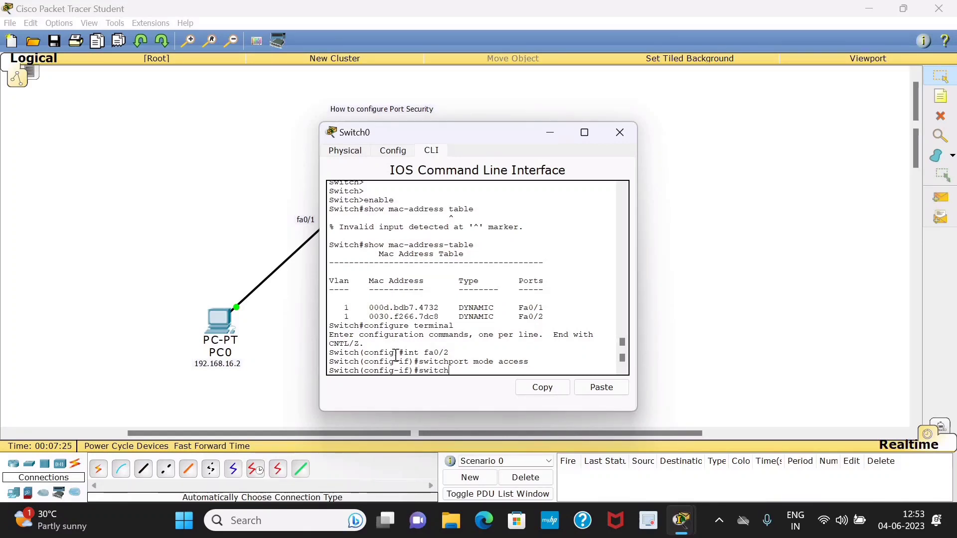
text(port port-decurity)
key(Return)
key(Up)
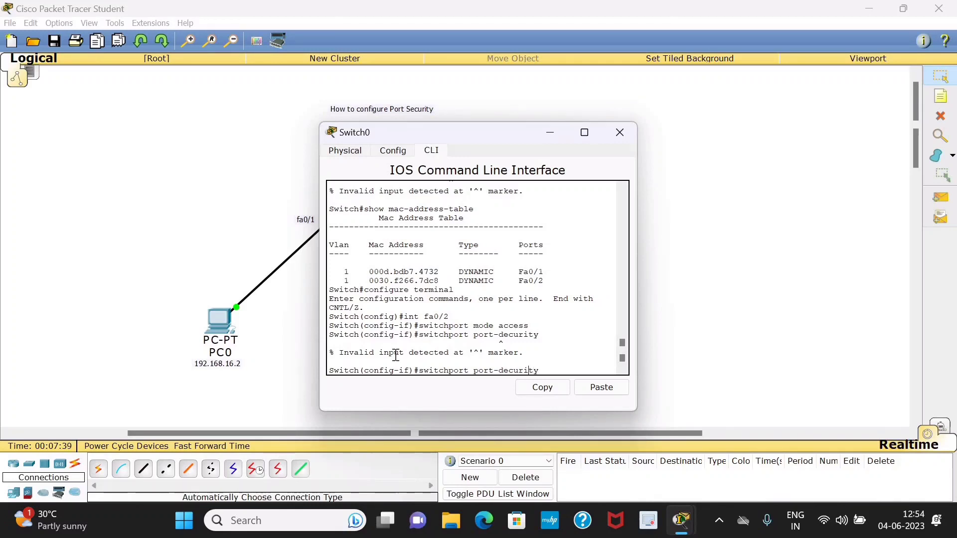
key(BackSpace)
text(s)
key(Return)
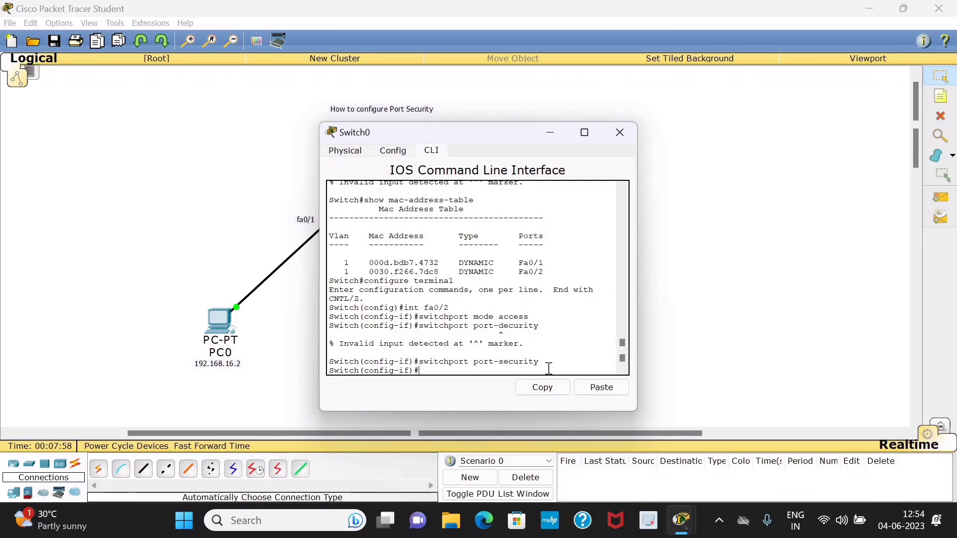
key(Up)
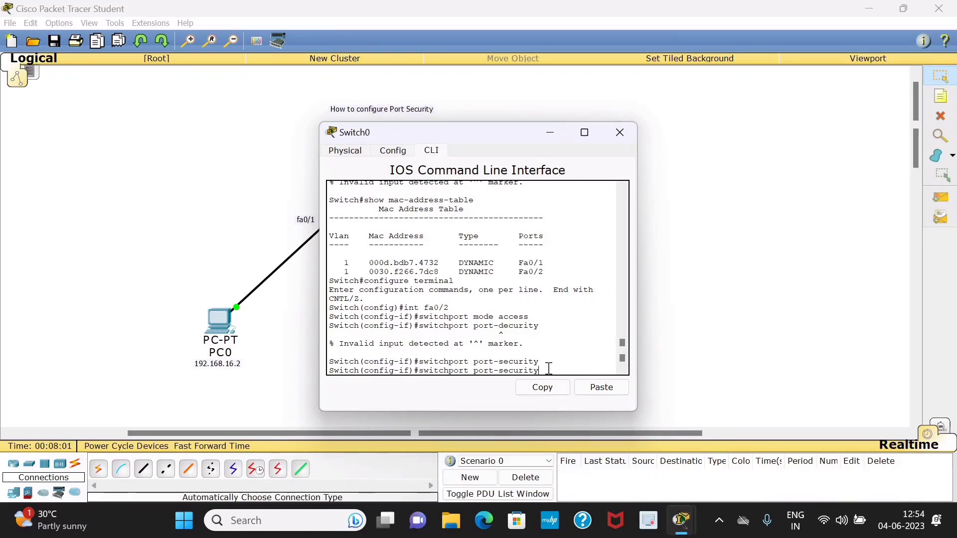
text(mac-address)
Paste 0030.f266.7dc8 from the MAC table as fa0/2's secure mac-address
drag(369, 271, 439, 272)
key(ctrl+c)
right_click(432, 278)
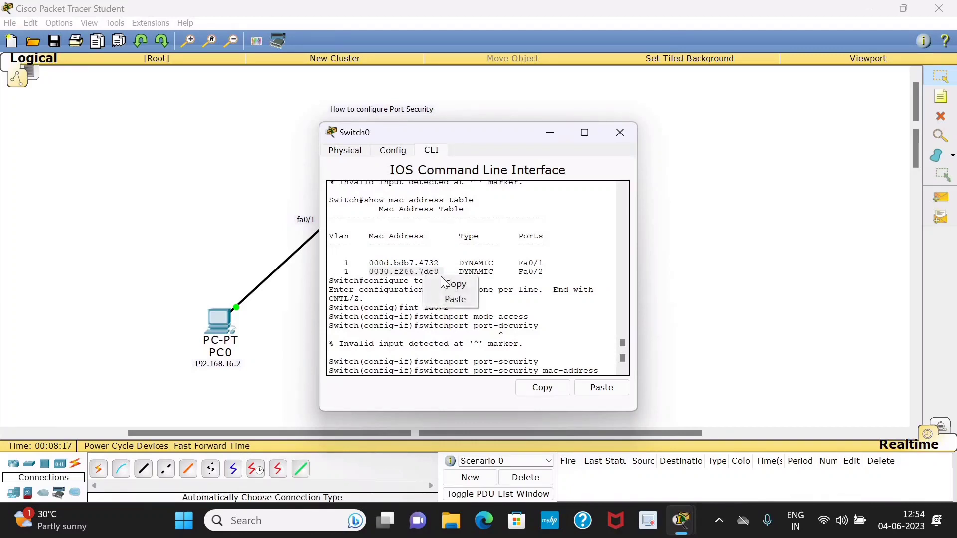
click(451, 284)
click(604, 370)
right_click(604, 371)
click(635, 396)
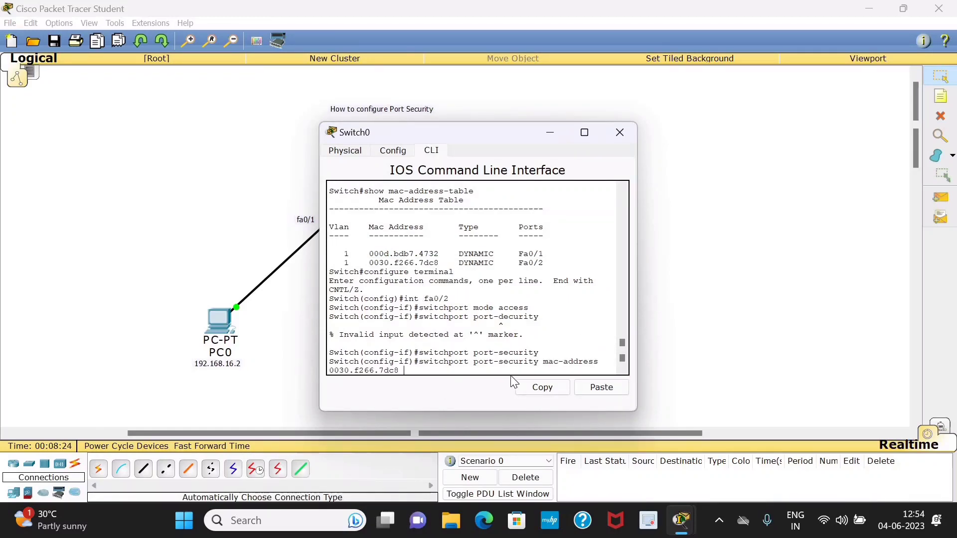
key(Return)
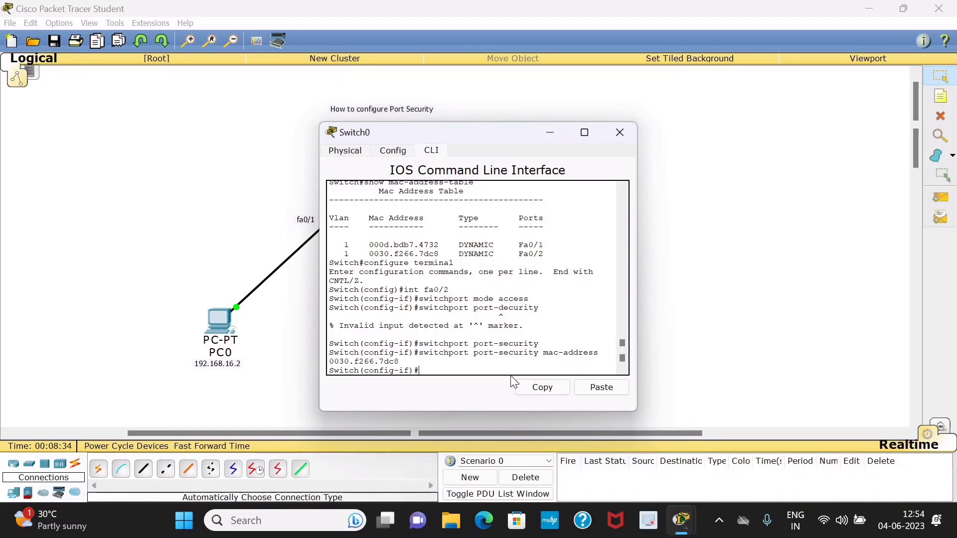
key(Up)
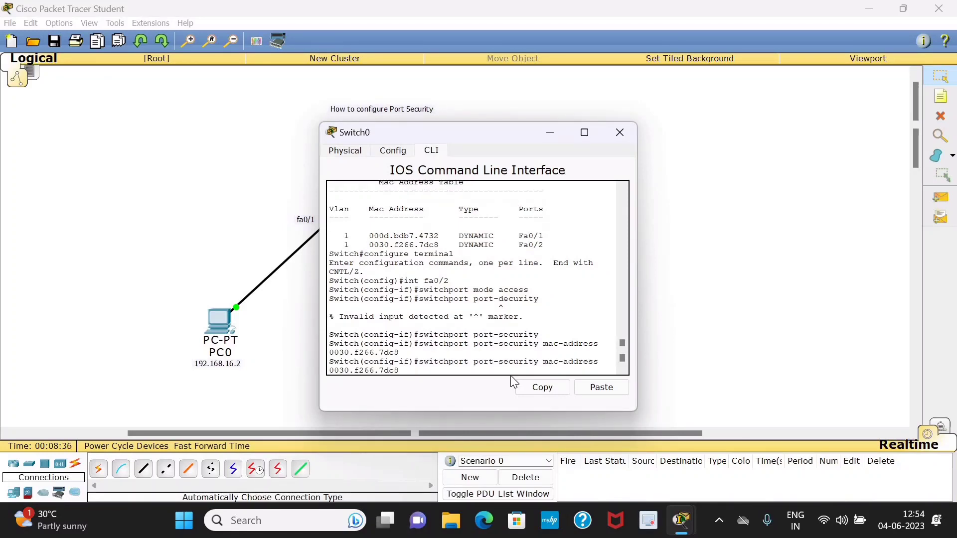
key(Return)
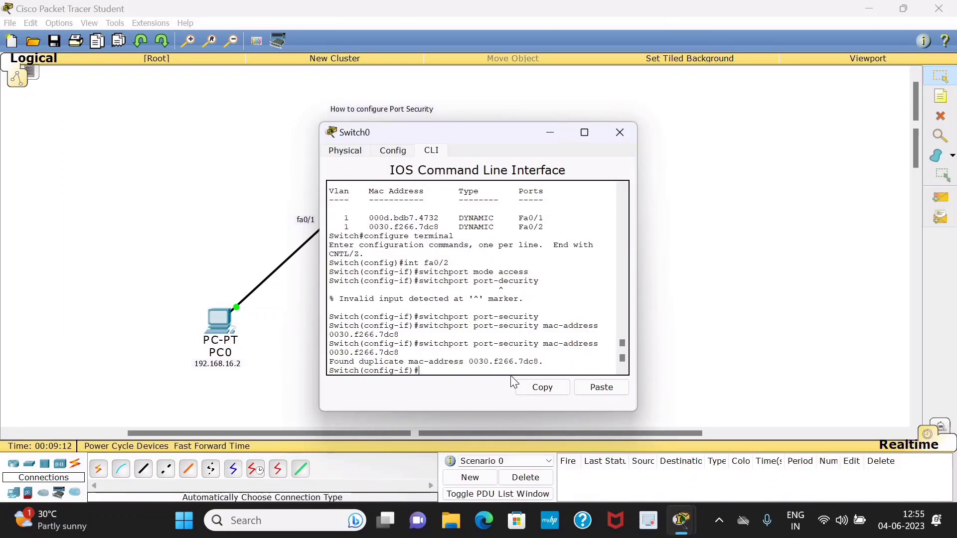
text(switchport port-security maximum)
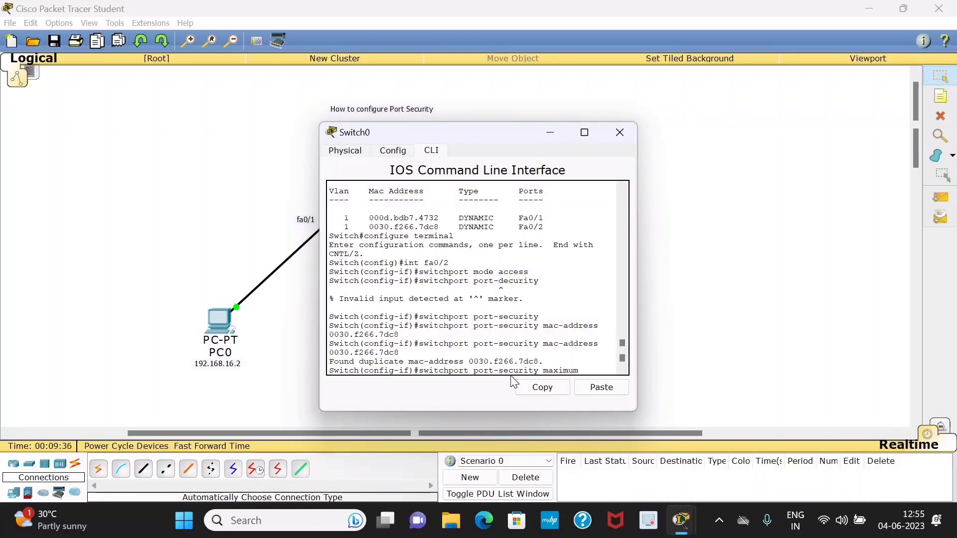
text( 1)
Apply port-security maximum 1 and list the violation options with '?' help
key(Return)
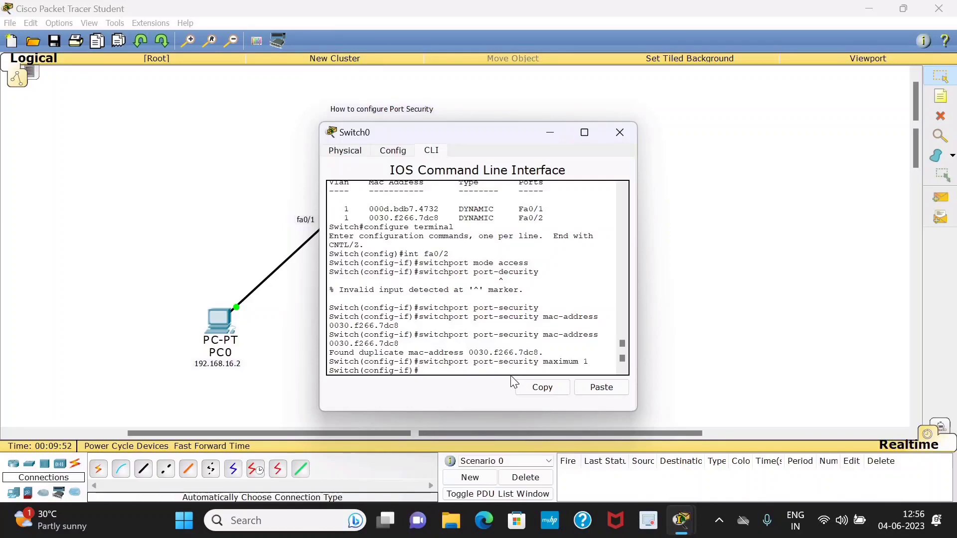
key(Up)
key(BackSpace)
key(BackSpace)
key(BackSpace)
key(BackSpace)
key(BackSpace)
key(BackSpace)
key(BackSpace)
key(BackSpace)
key(BackSpace)
text(violatio)
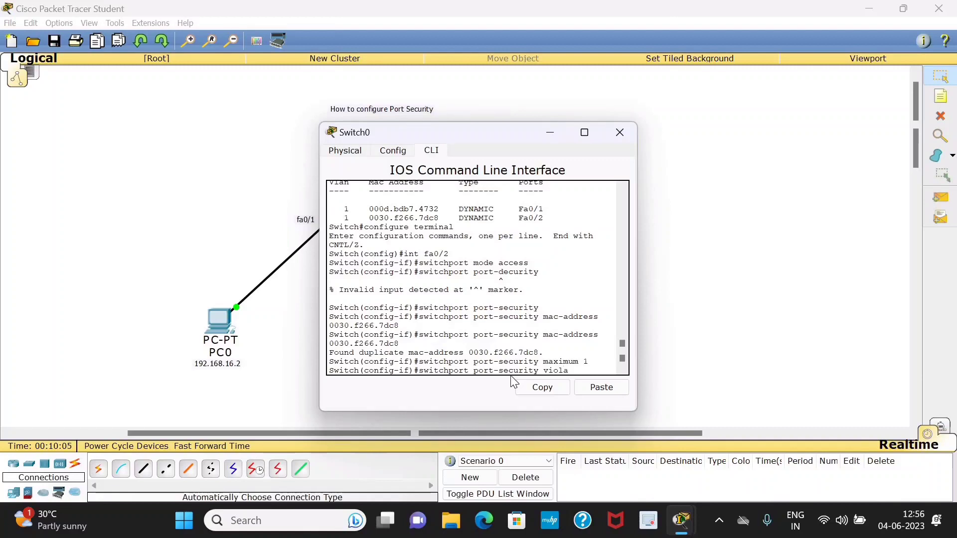
text(n)
text(?)
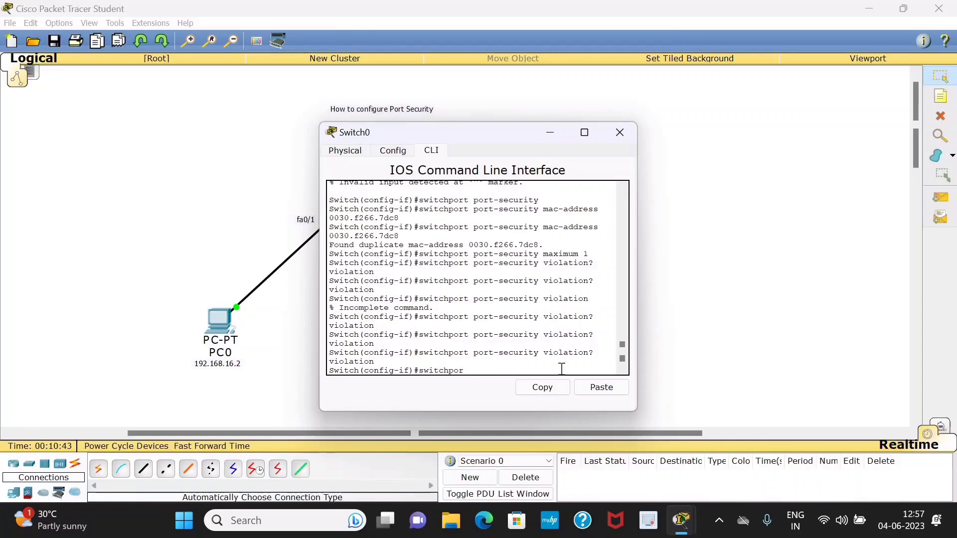
key(BackSpace)
key(BackSpace)
key(BackSpace)
key(BackSpace)
key(BackSpace)
key(BackSpace)
key(BackSpace)
key(BackSpace)
key(BackSpace)
Set the fa0/2 port-security violation mode to protect
key(Up)
key(Up)
key(Down)
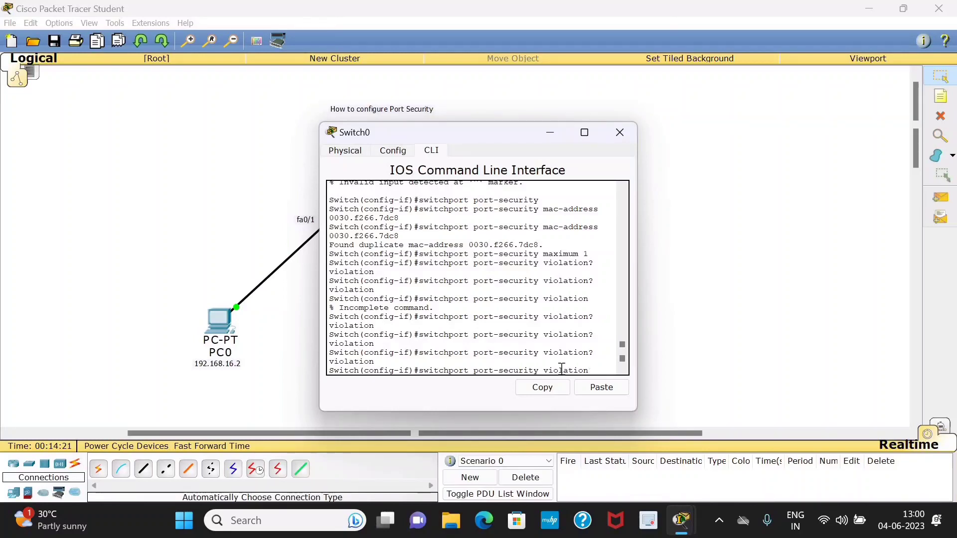
text(protect)
key(Return)
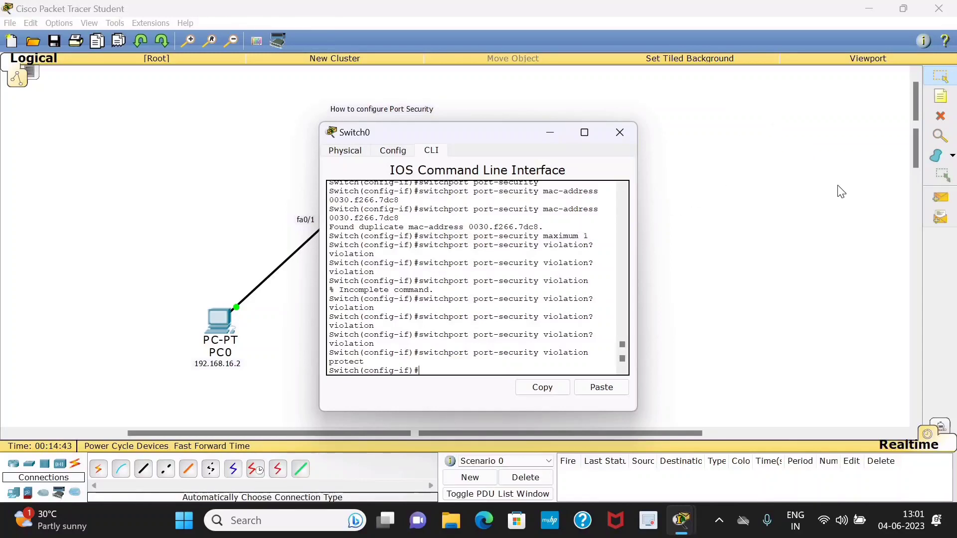
drag(507, 139, 692, 92)
Add a generic PC2 to the right of PC1
click(558, 387)
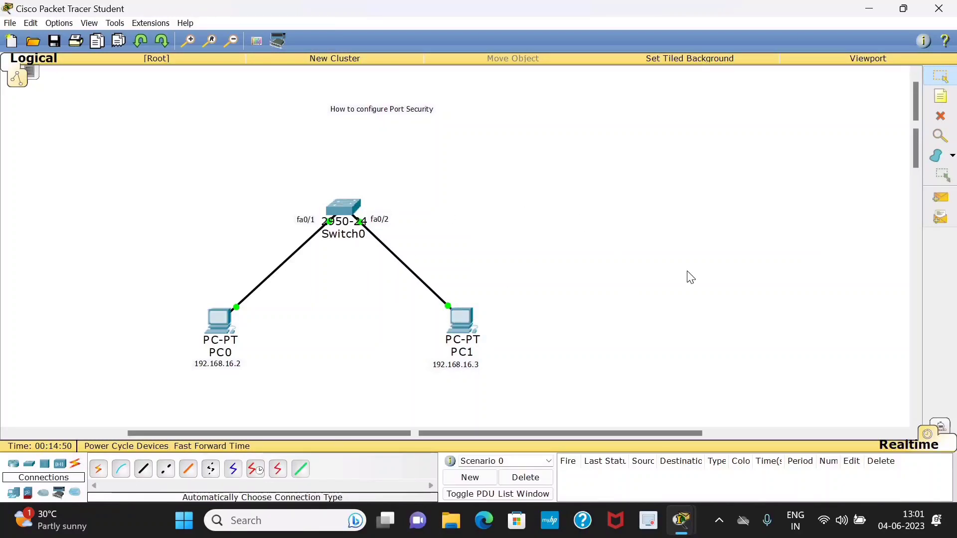
click(98, 473)
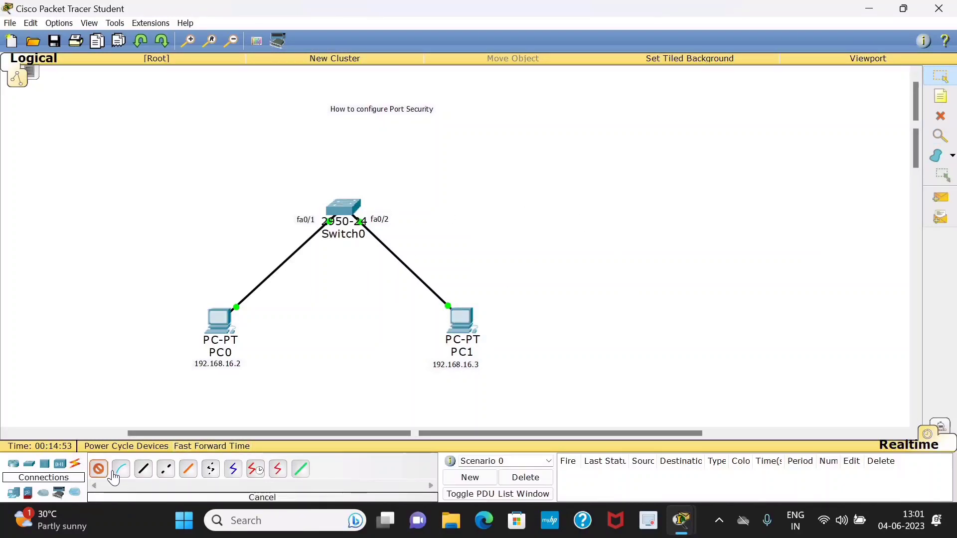
click(13, 497)
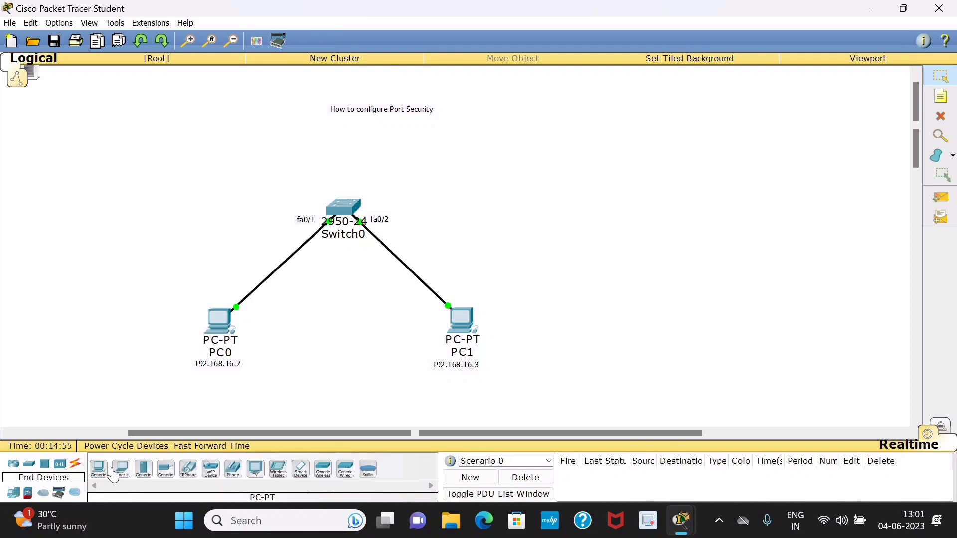
click(99, 469)
click(705, 341)
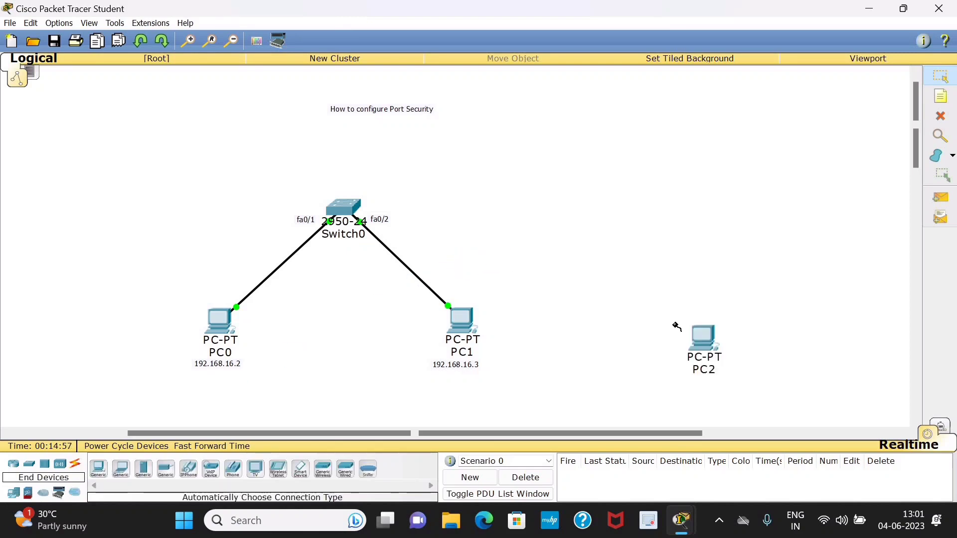
Give PC2 static IP 192.168.16.4 with subnet mask 255.255.255.0
click(702, 342)
click(441, 152)
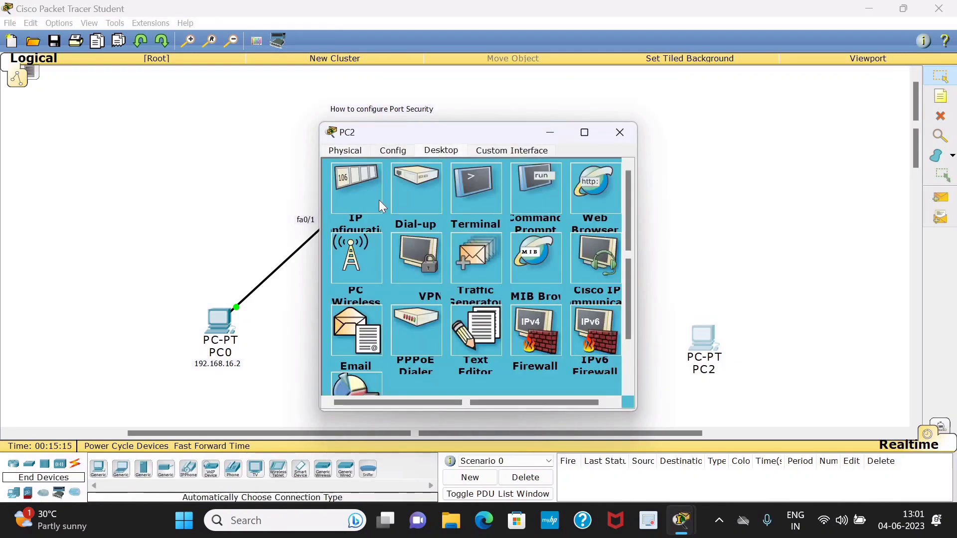
click(357, 215)
click(448, 211)
text(192.168)
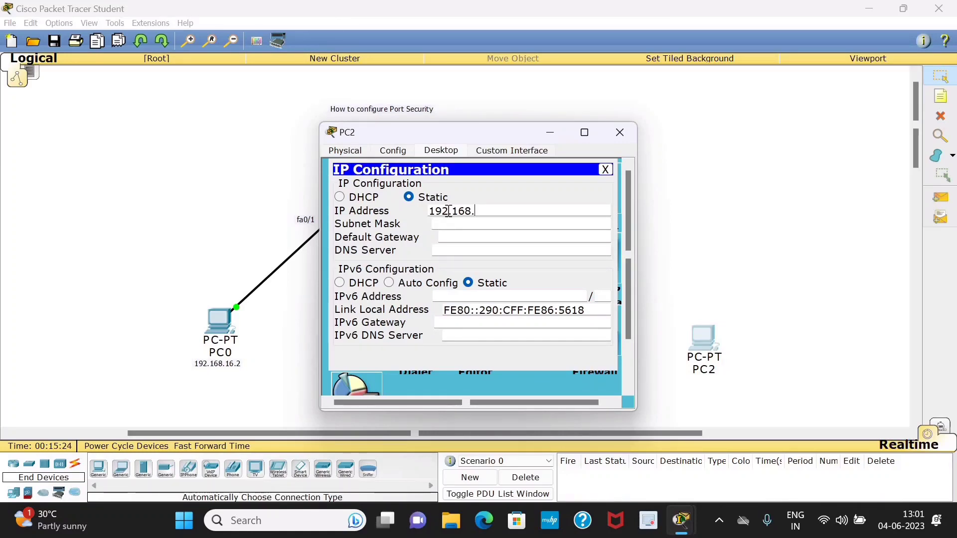
text(.)
drag(470, 121, 656, 52)
text(16.4)
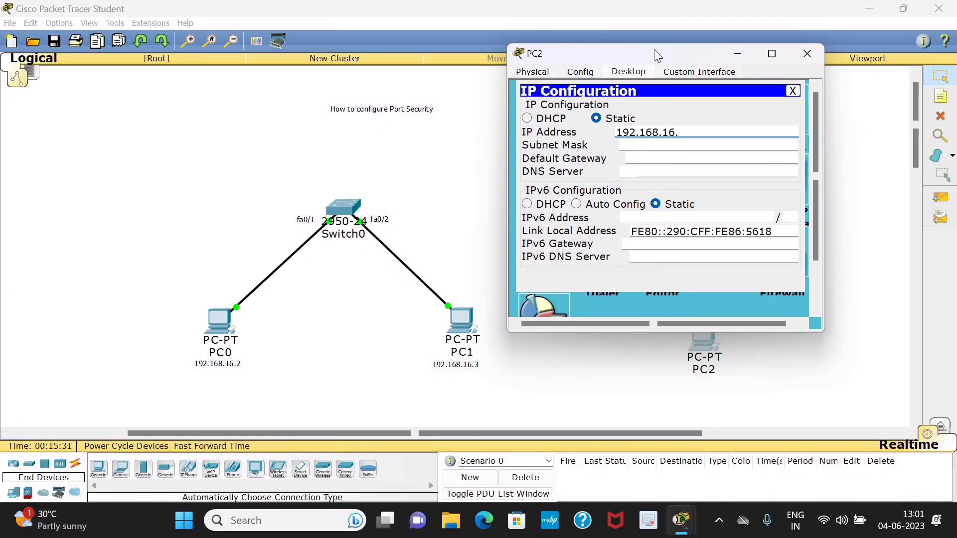
click(650, 146)
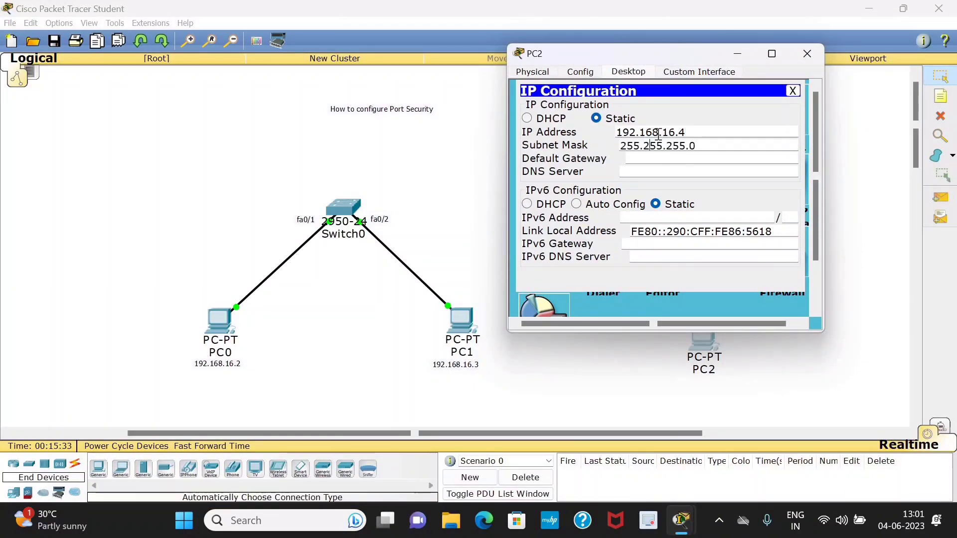
click(808, 53)
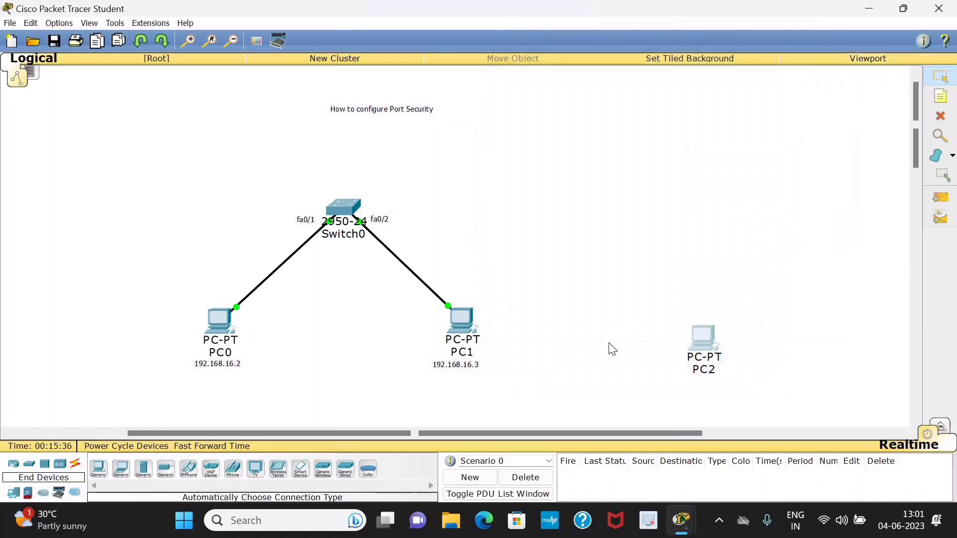
Move PC2 near the switch and delete the Switch0–PC1 link
drag(695, 339, 576, 272)
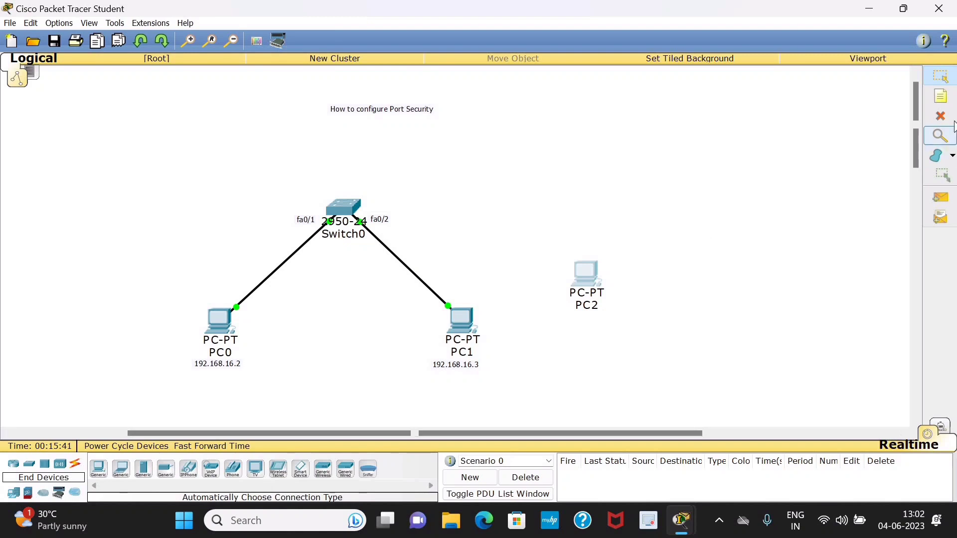
click(939, 117)
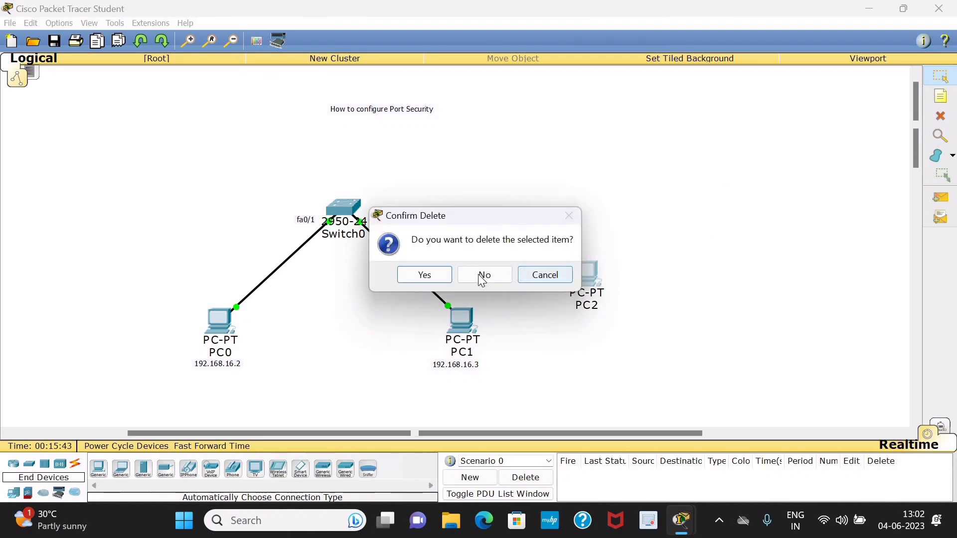
click(545, 276)
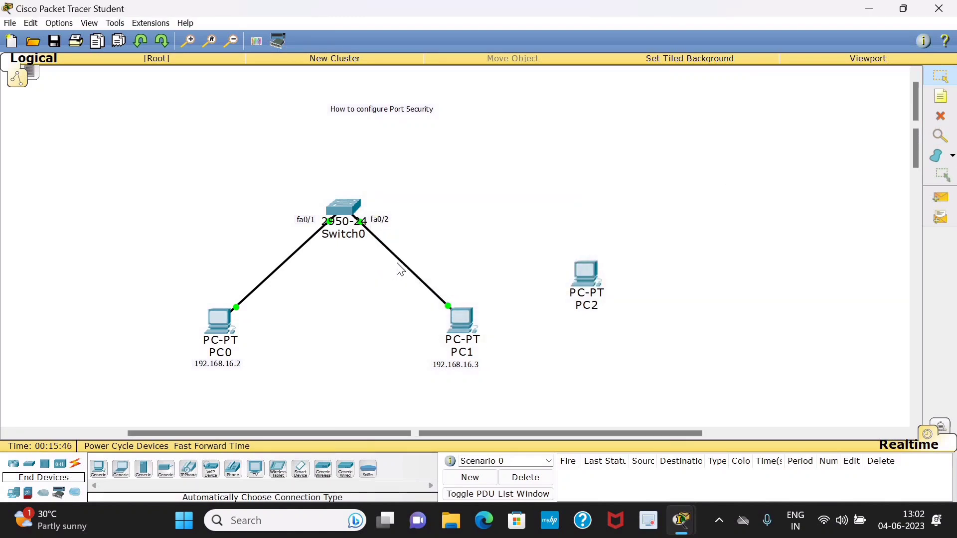
click(941, 116)
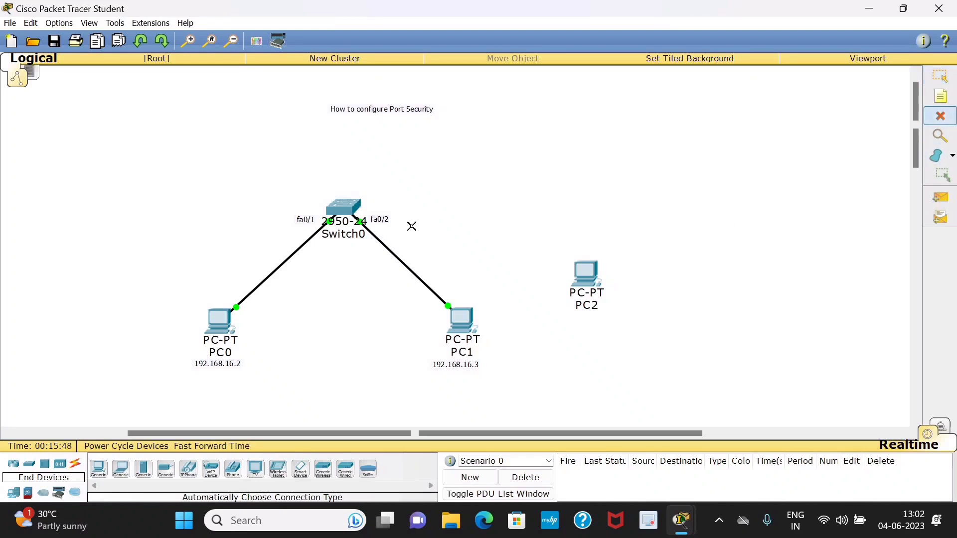
click(386, 250)
click(75, 464)
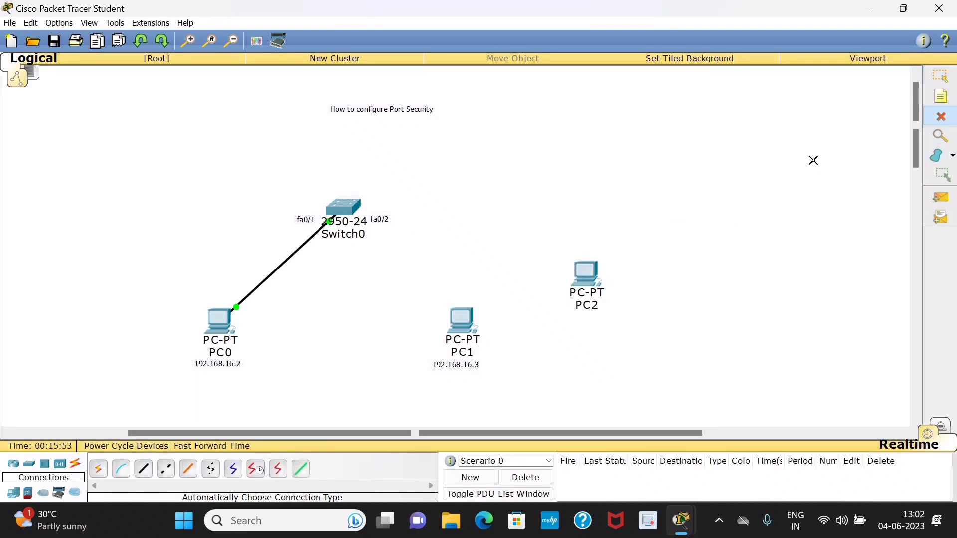
click(939, 76)
Cable PC2 to Switch0's FastEthernet0/2 with an automatic connection
click(98, 468)
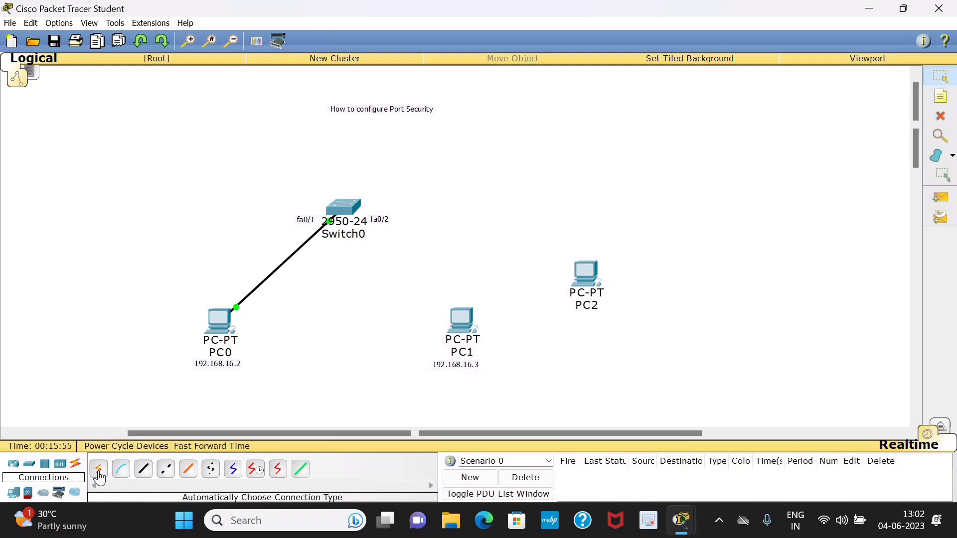
click(580, 273)
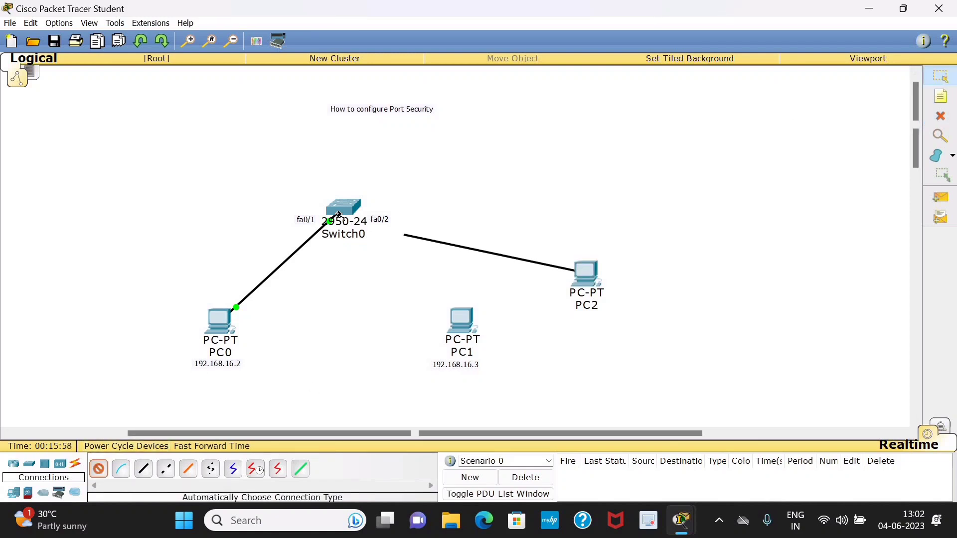
click(349, 211)
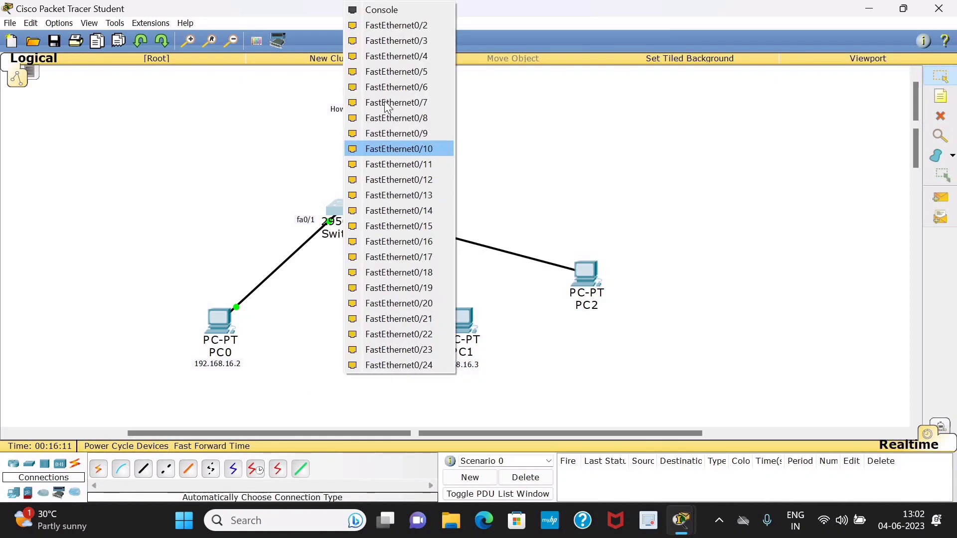
click(401, 24)
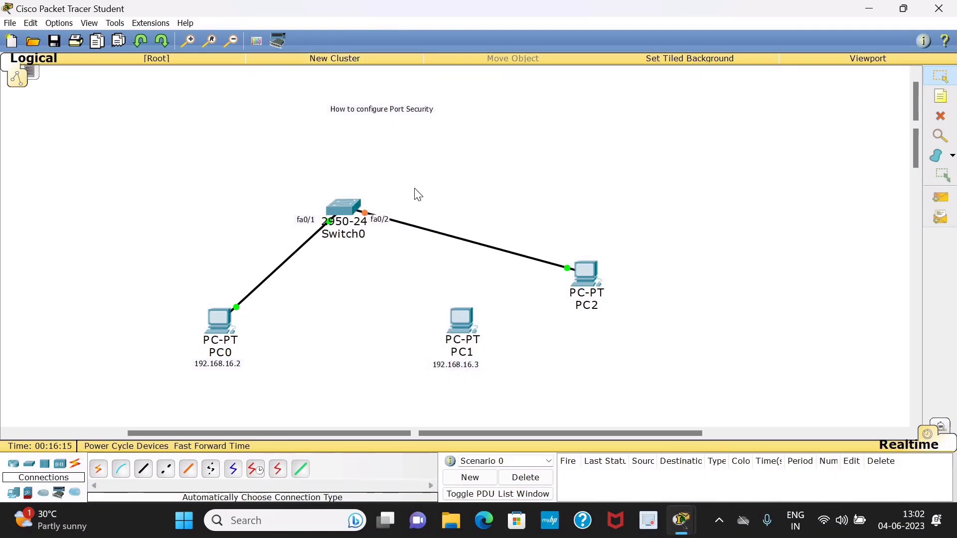
click(589, 276)
Ping 192.168.16.2 from PC2's command prompt; all four requests time out
click(543, 200)
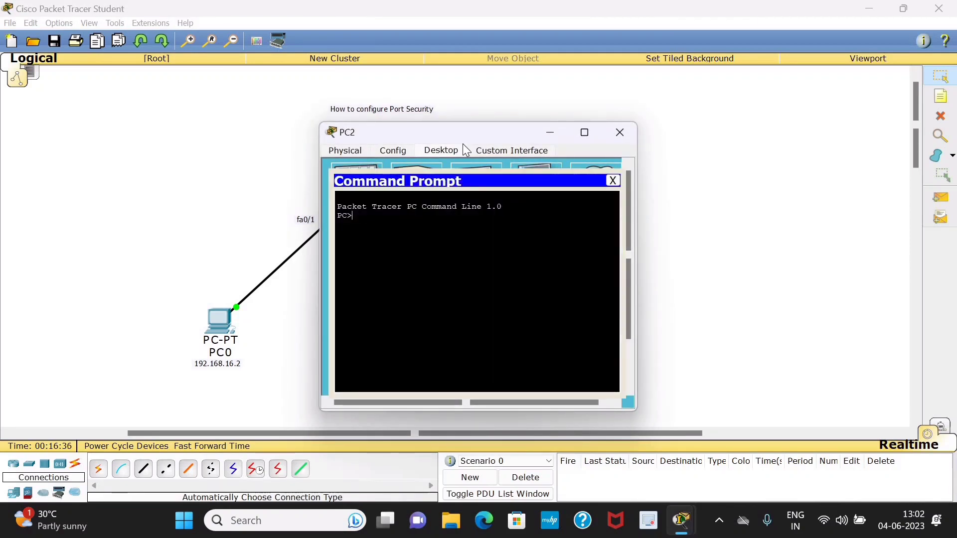
text(ping 192.1)
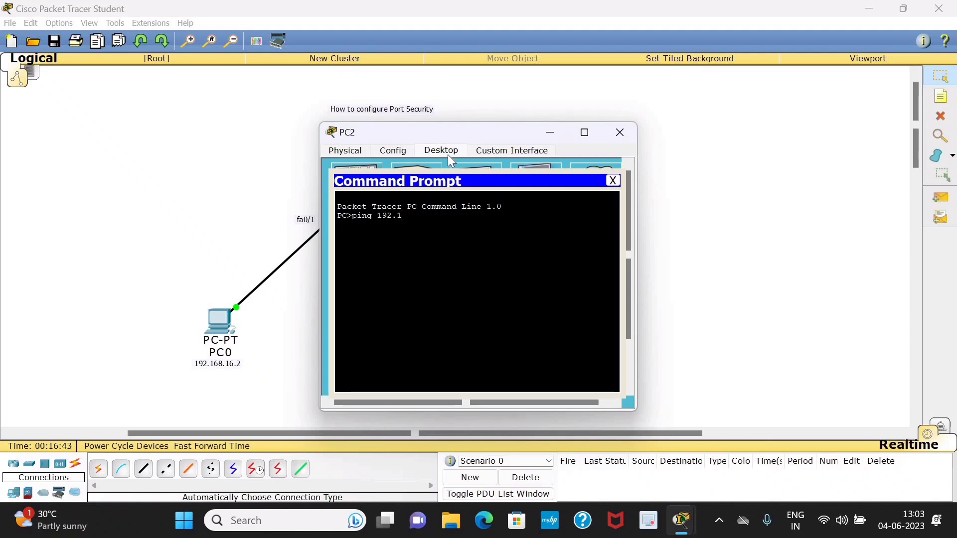
text(68.16.)
key(Return)
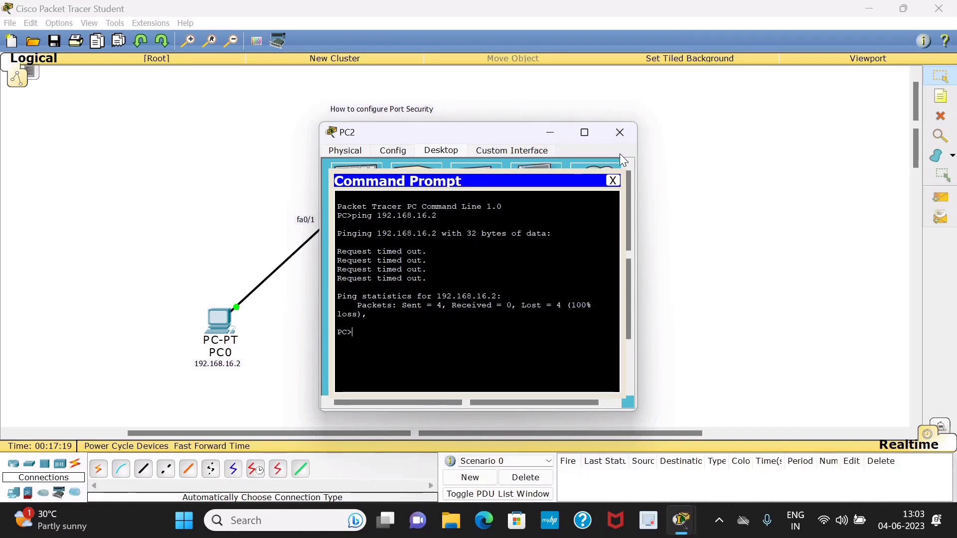
click(613, 179)
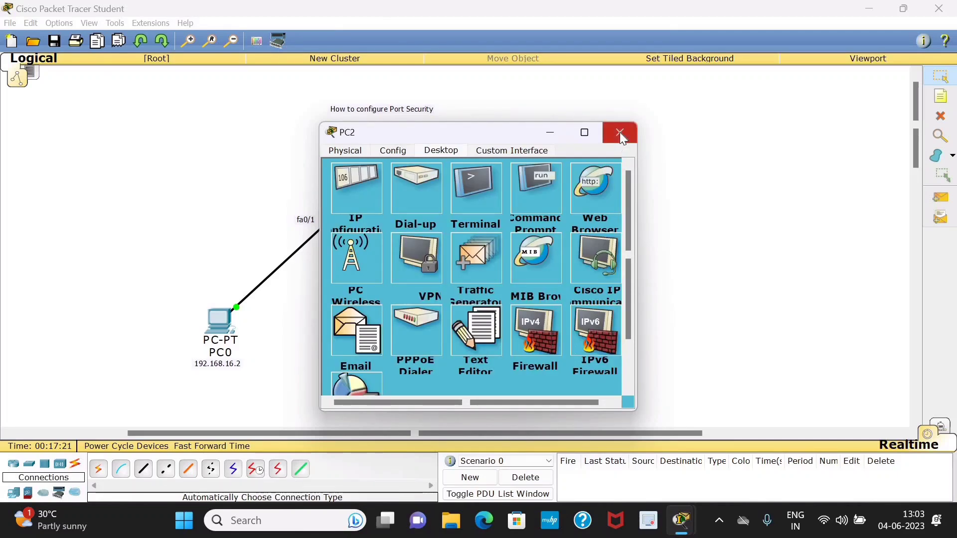
Delete the Switch0–PC2 cable and cable PC1 to Switch0 port FastEthernet0/2
click(620, 133)
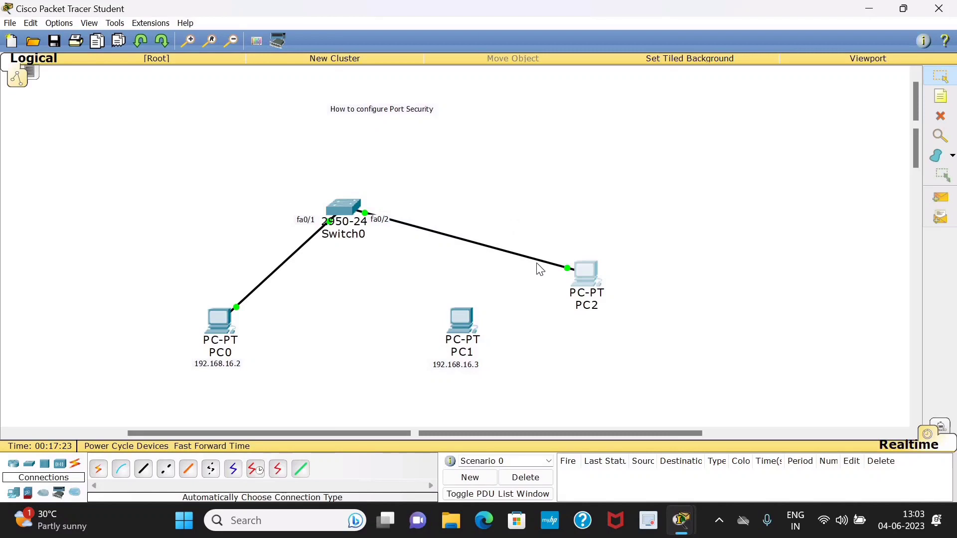
click(947, 124)
click(505, 253)
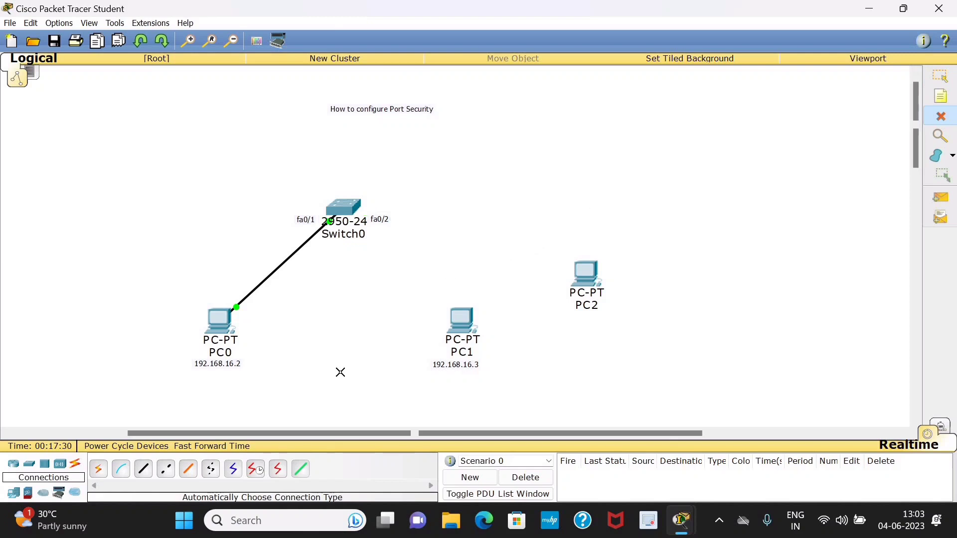
click(98, 469)
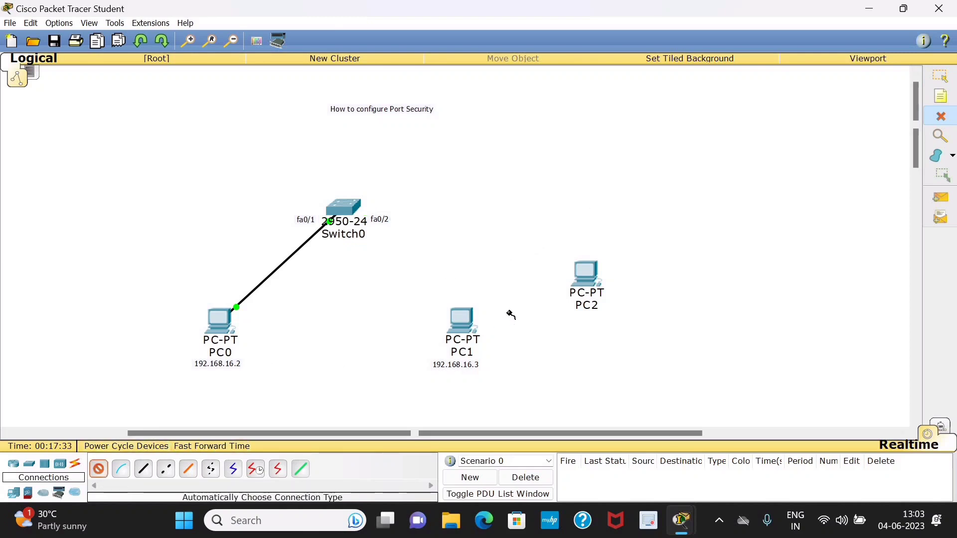
click(463, 325)
click(360, 211)
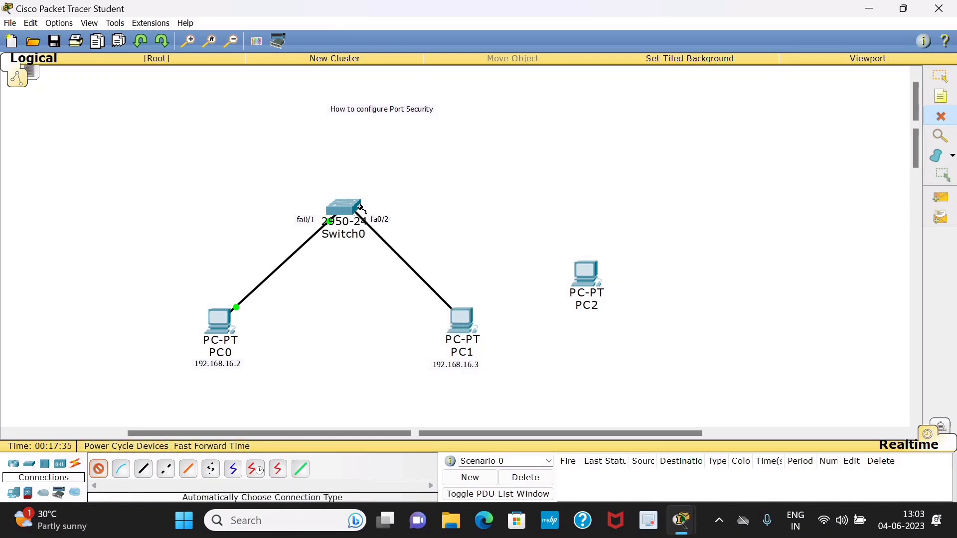
Ping 192.168.16.2 from PC1's Command Prompt and get four successful replies
click(459, 316)
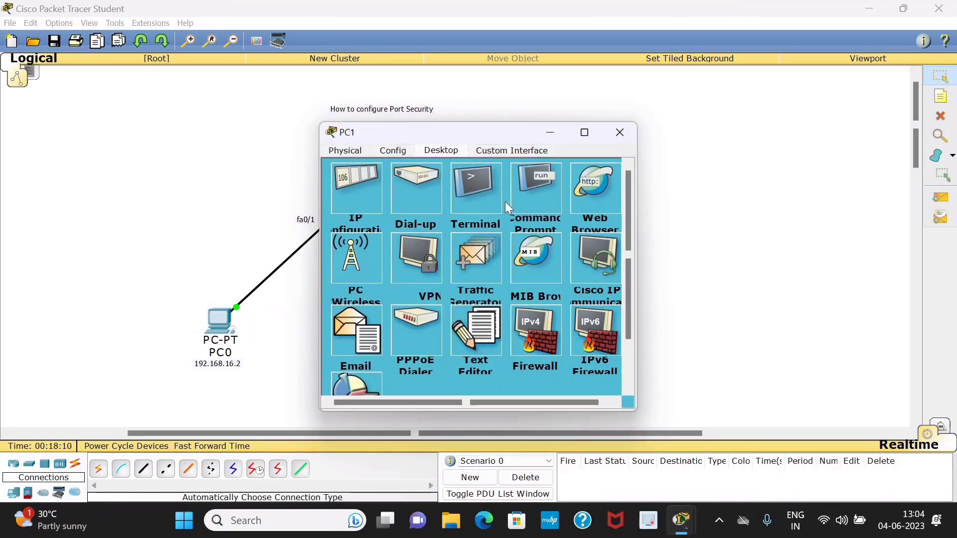
click(619, 133)
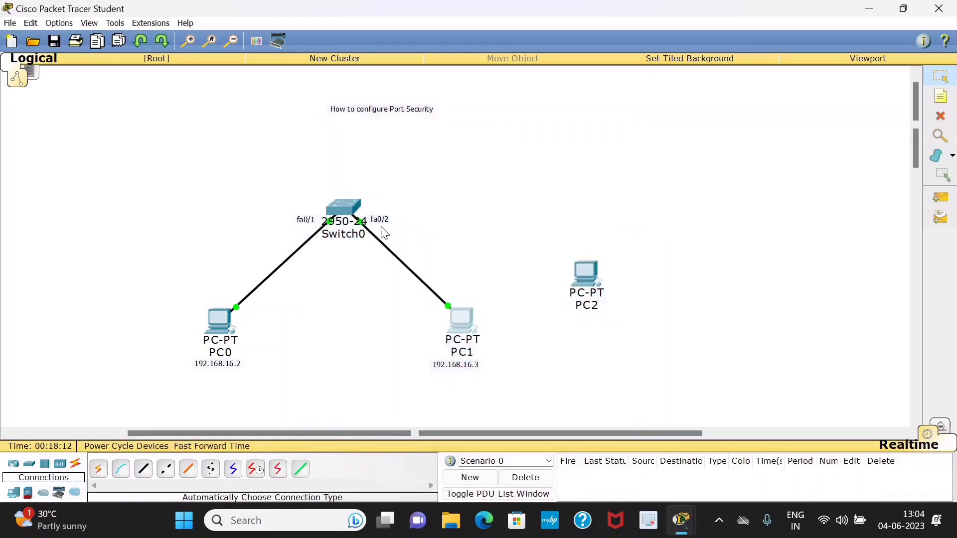
click(460, 324)
click(526, 207)
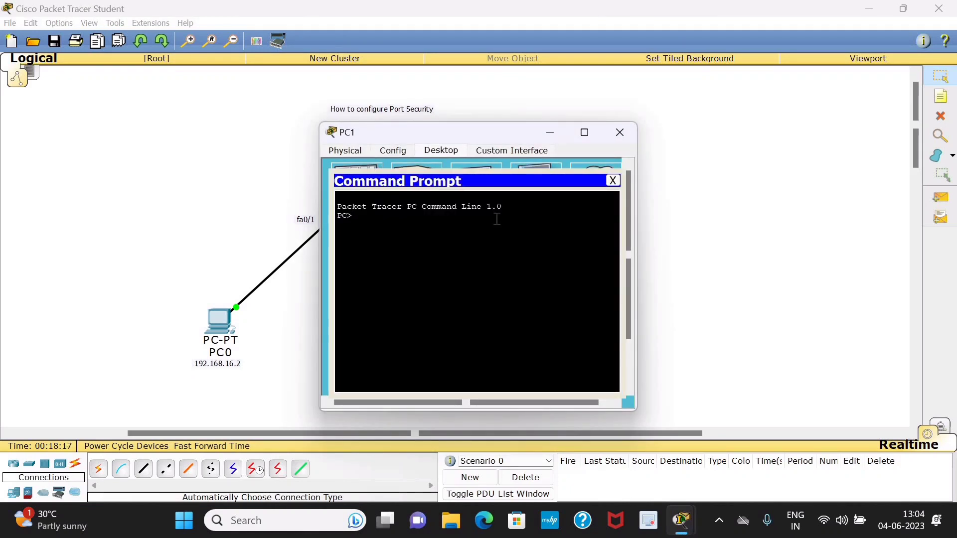
text(ping 192)
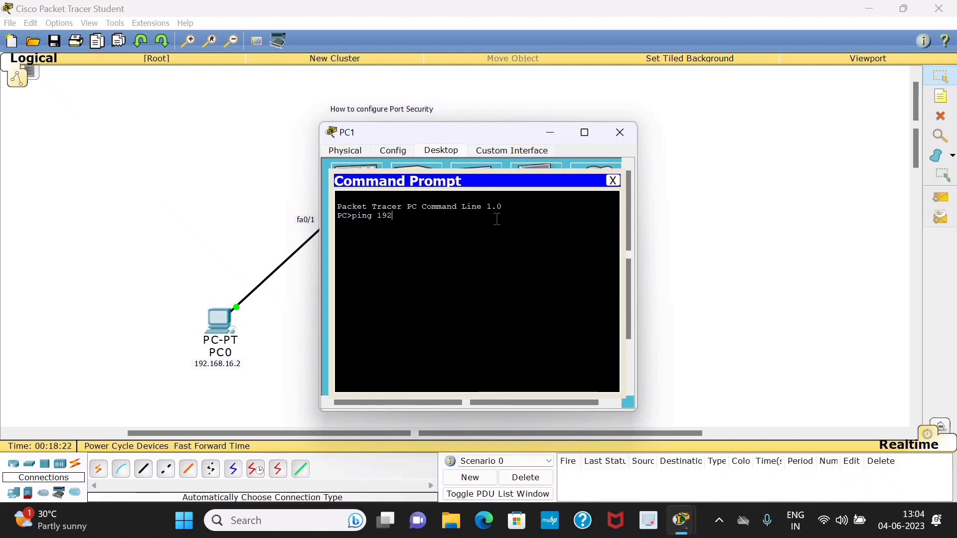
text(.168.16.2)
key(Return)
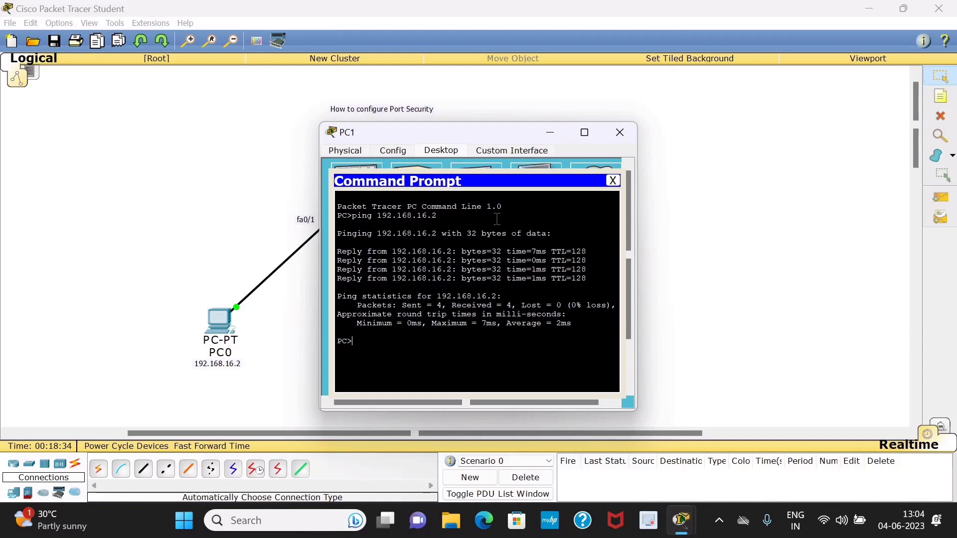
click(612, 181)
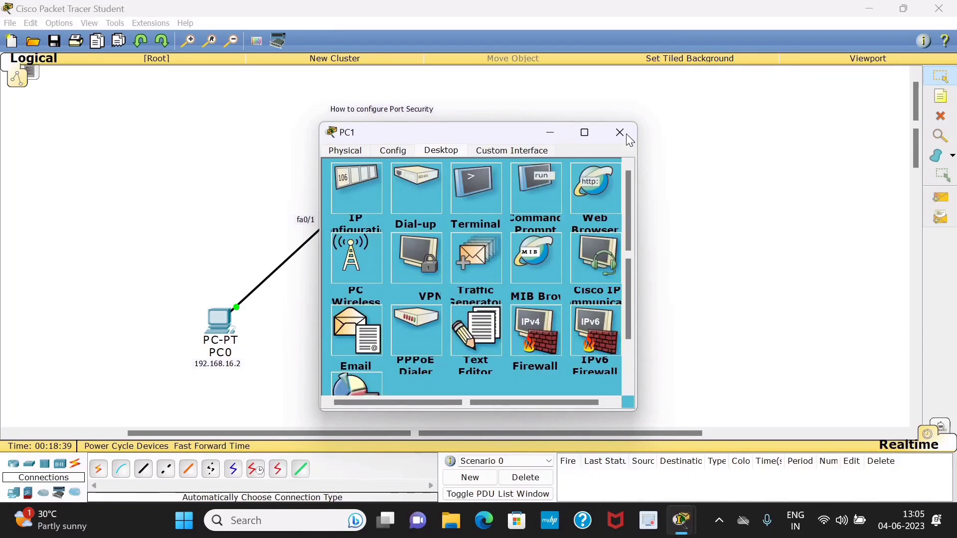
click(619, 133)
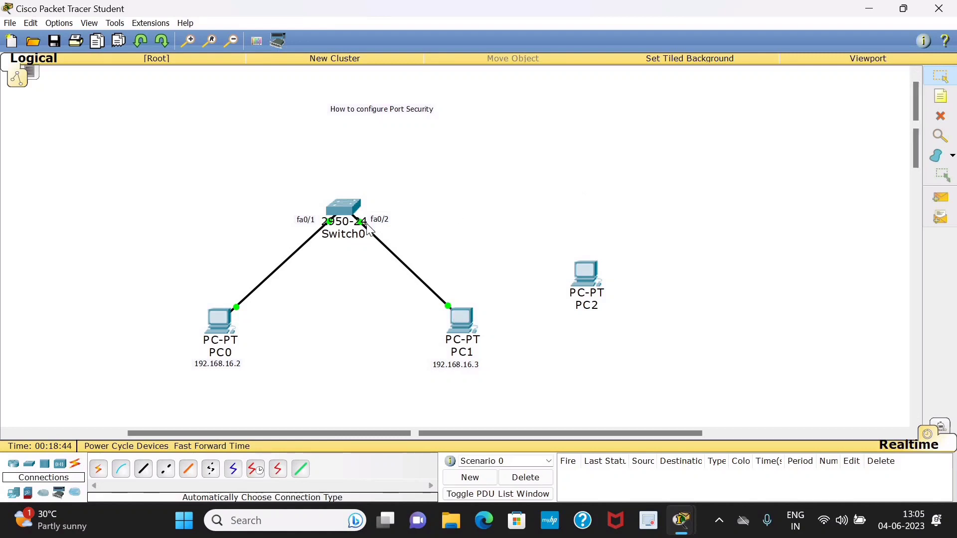
On Switch0's fa0/2 interface prompt, enter 'switchport port-security mac-address sticky'
click(350, 211)
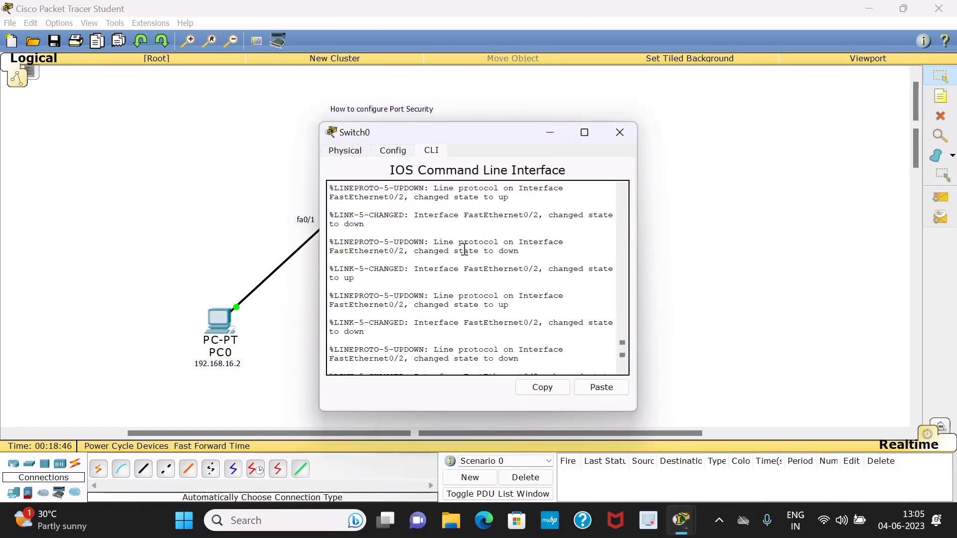
key(Return)
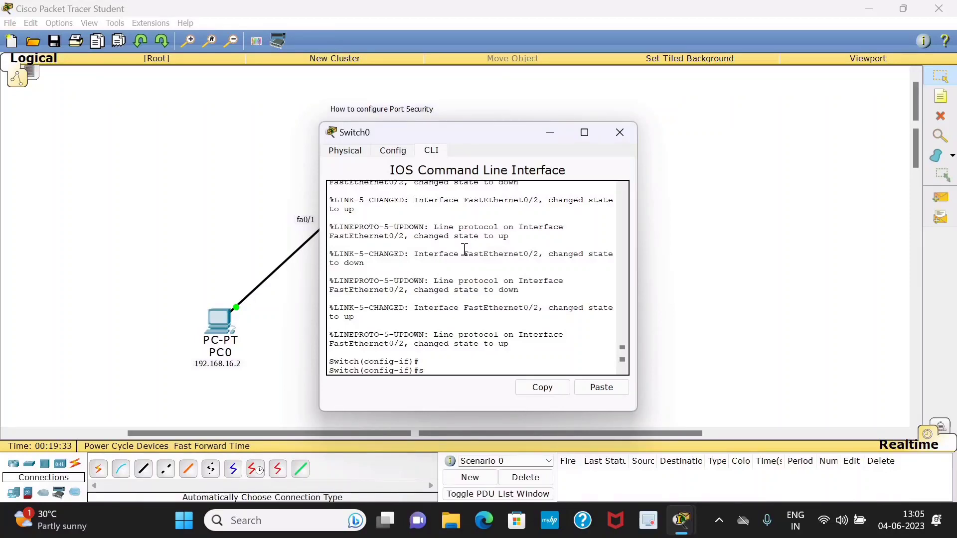
text(switch port-security)
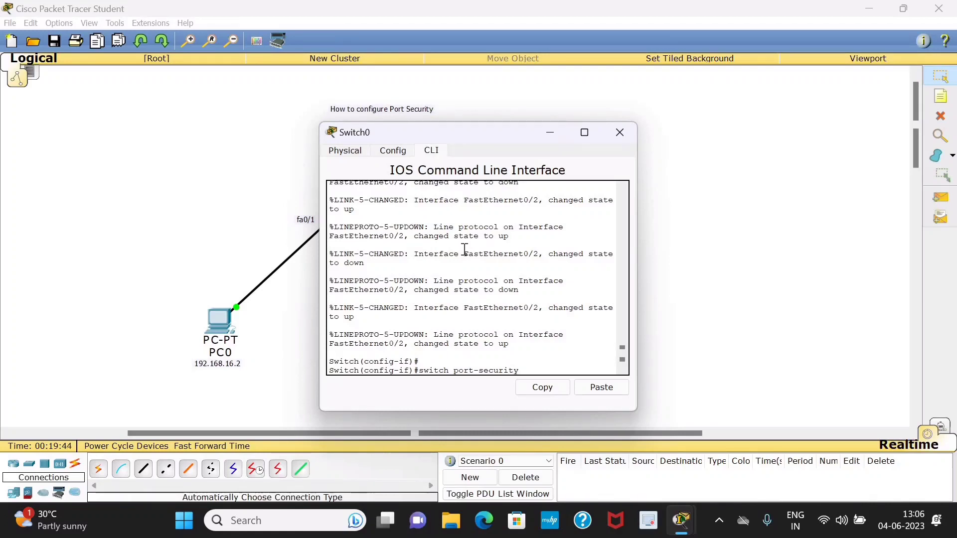
text( mac-address stick)
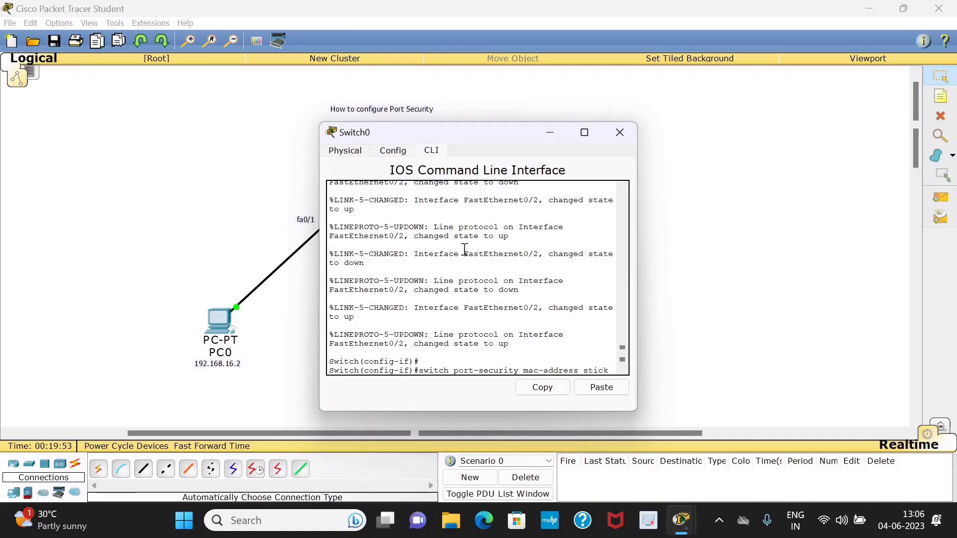